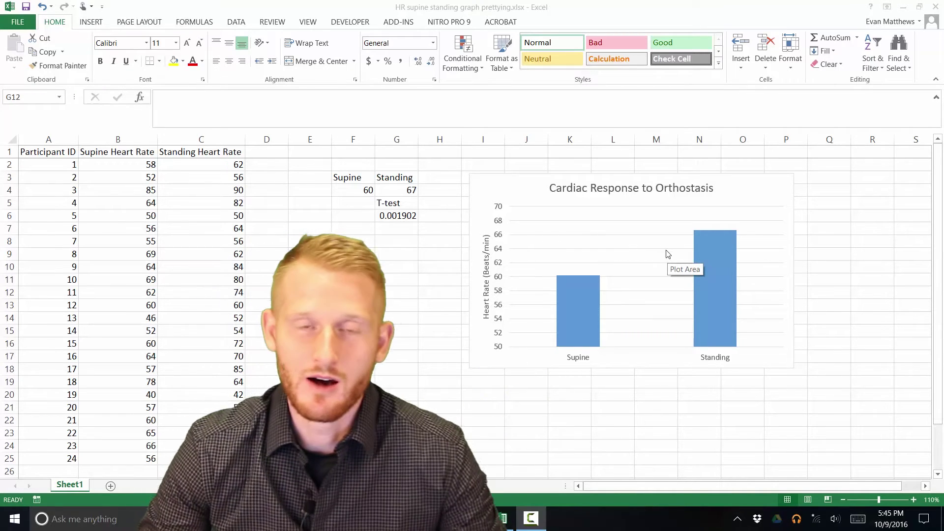
Inspect the heart-rate chart, then return to the worksheet
mouse_move(693, 272)
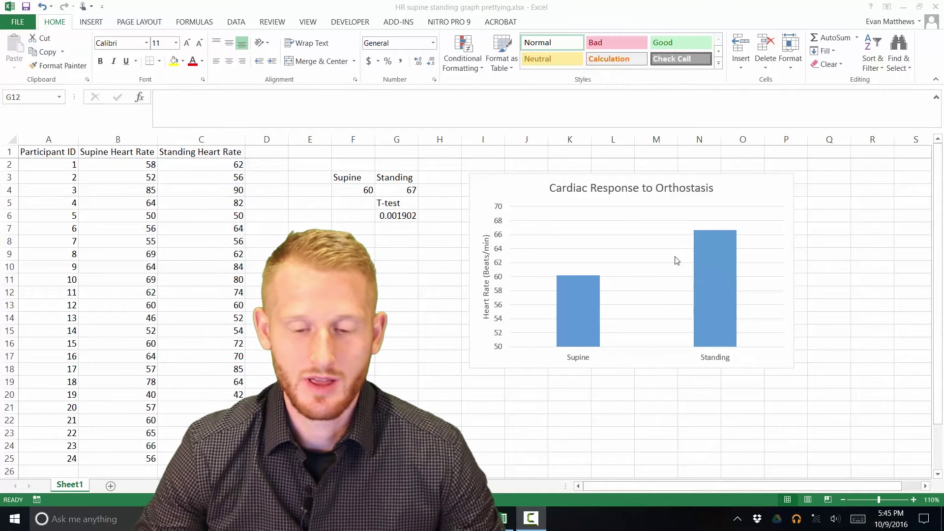
click(522, 182)
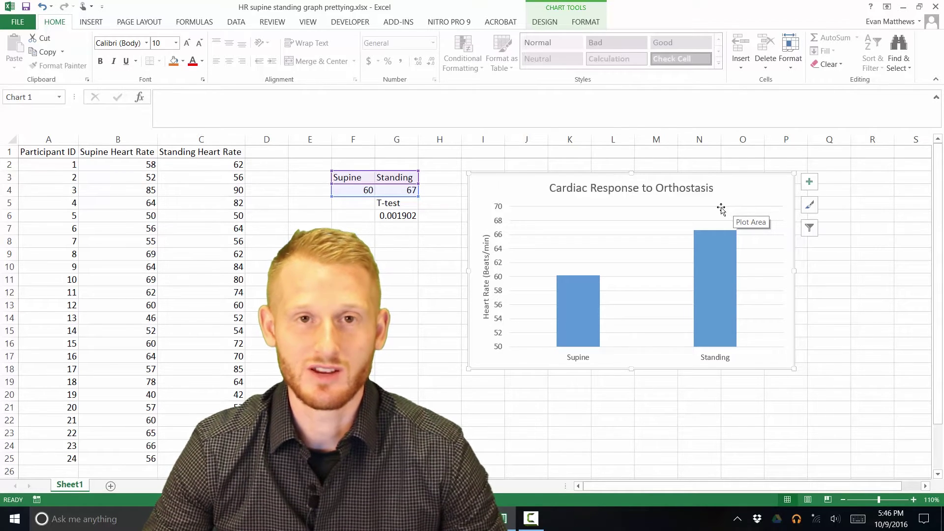
click(408, 280)
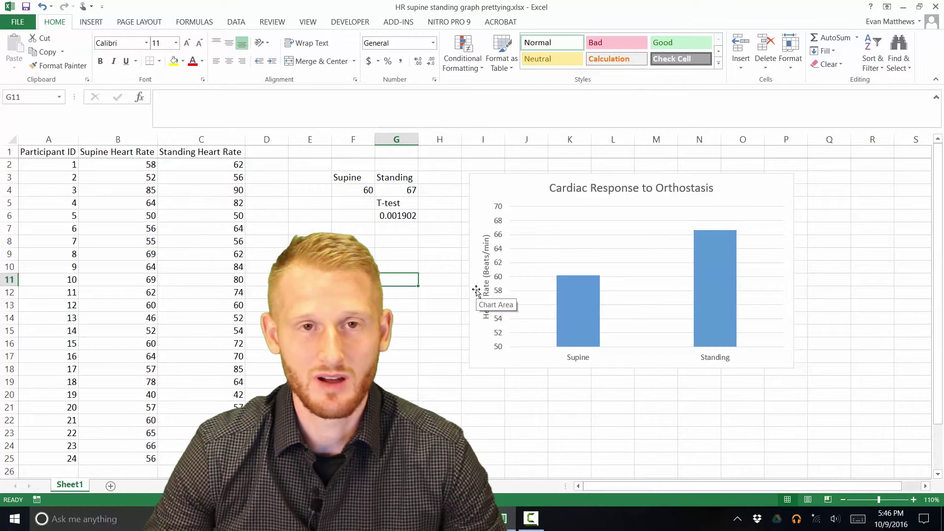
Move the T-test label and its 0.001902 result from G5:G6 down to G10:G11
click(398, 203)
drag(398, 203, 399, 216)
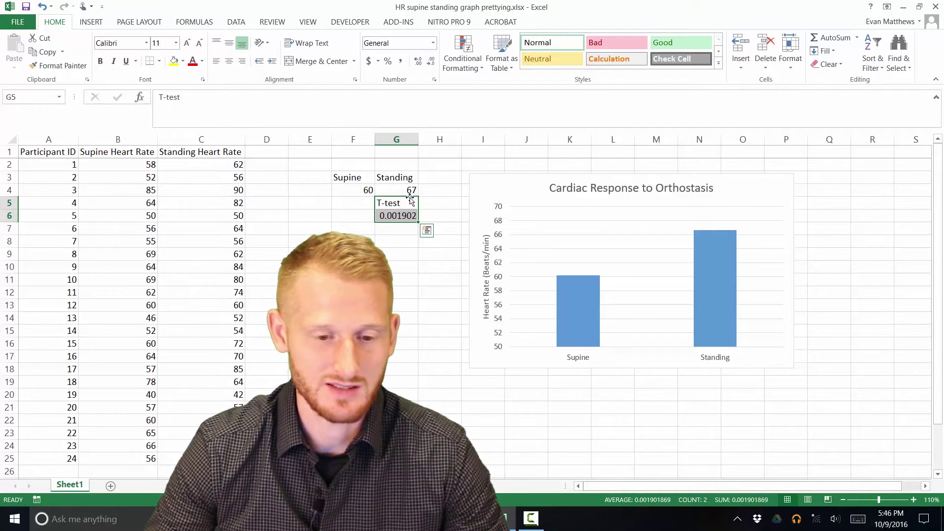
click(354, 189)
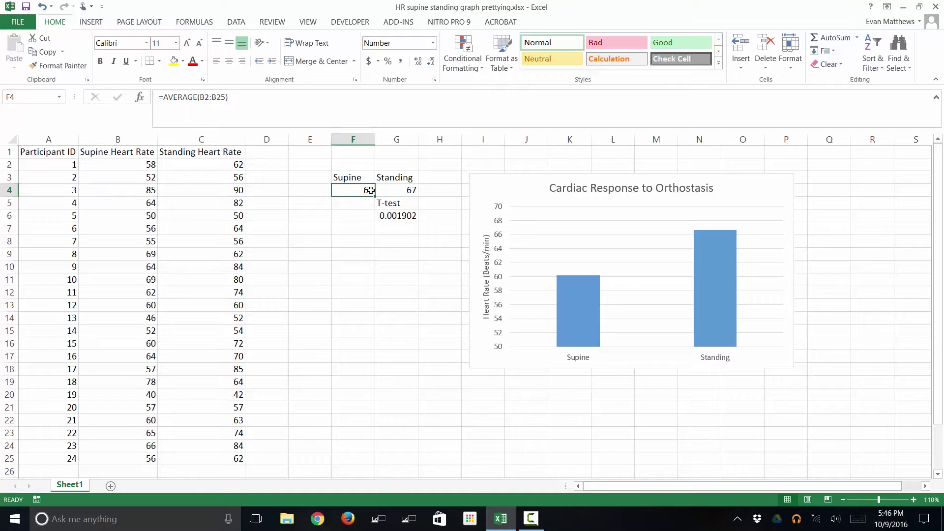
click(406, 190)
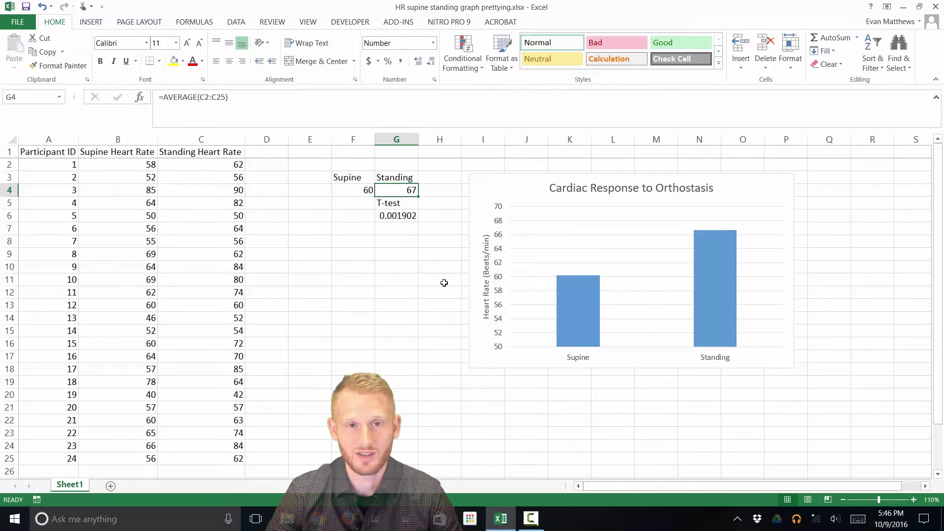
drag(397, 206, 402, 274)
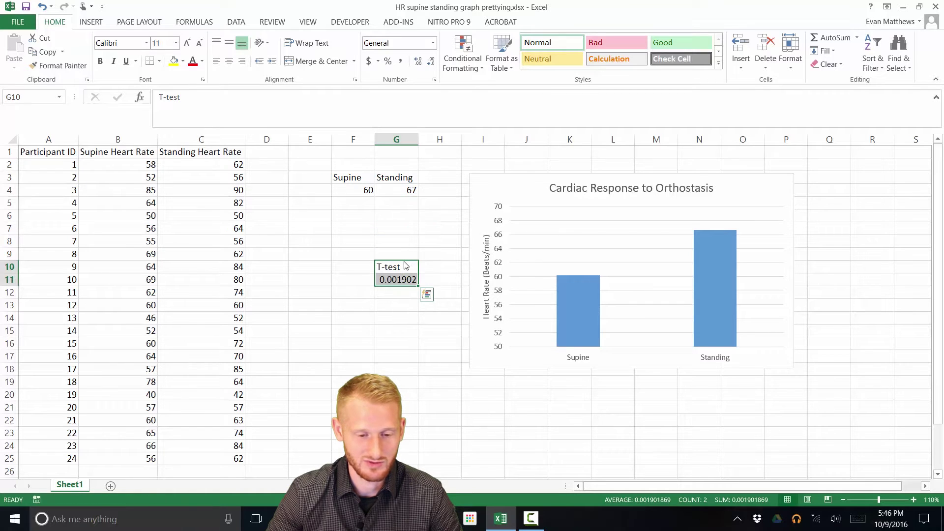
click(400, 202)
click(359, 202)
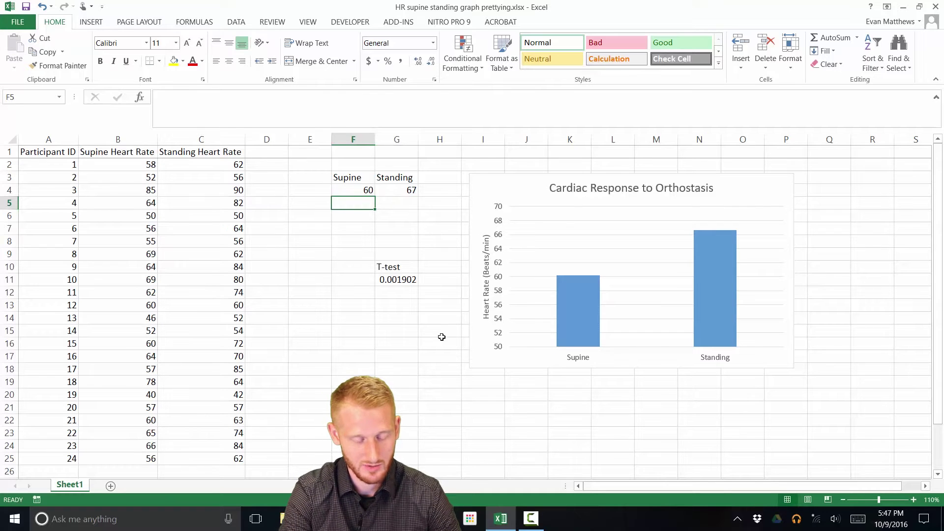
Label F5 and G5 'SD' and F7 and G7 'n', then begin an =ST formula in F6
text(SD)
key(Tab)
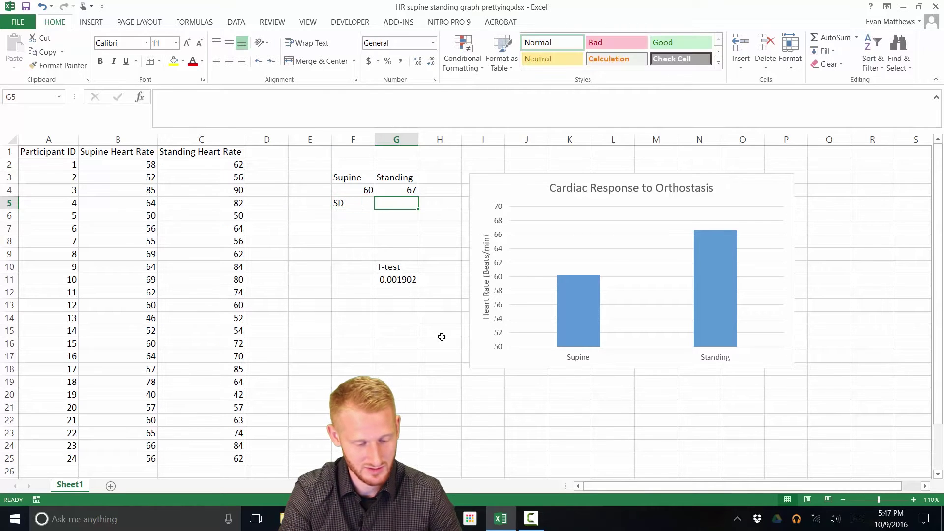
text(SD)
key(Return)
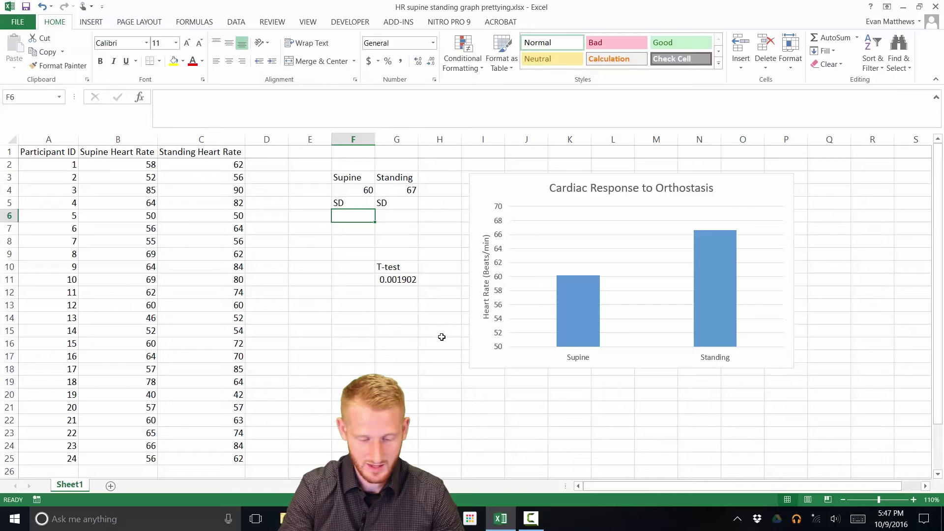
key(Down)
text(n)
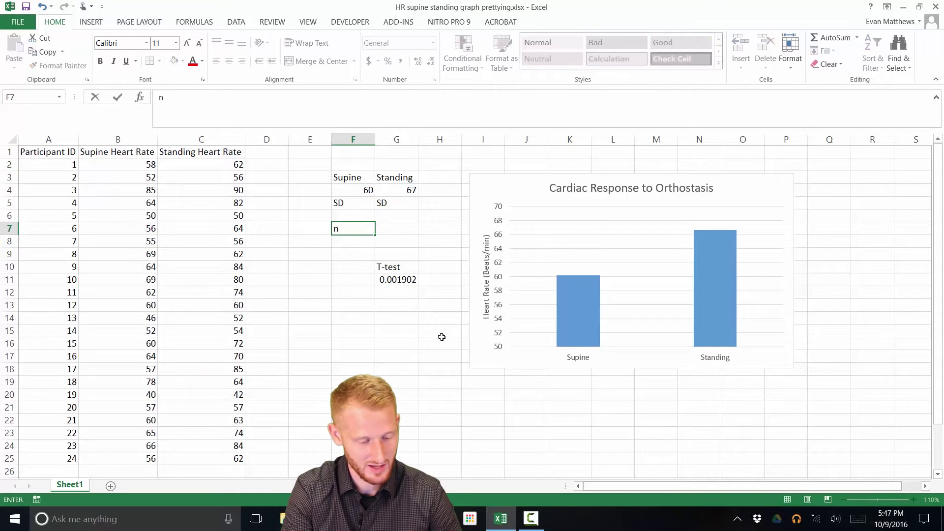
key(Tab)
text(n)
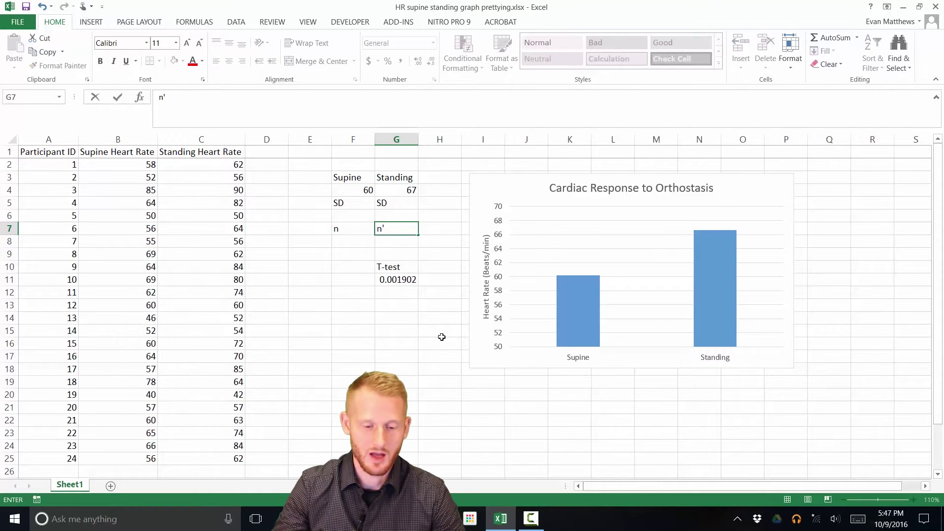
text(')
key(BackSpace)
click(360, 215)
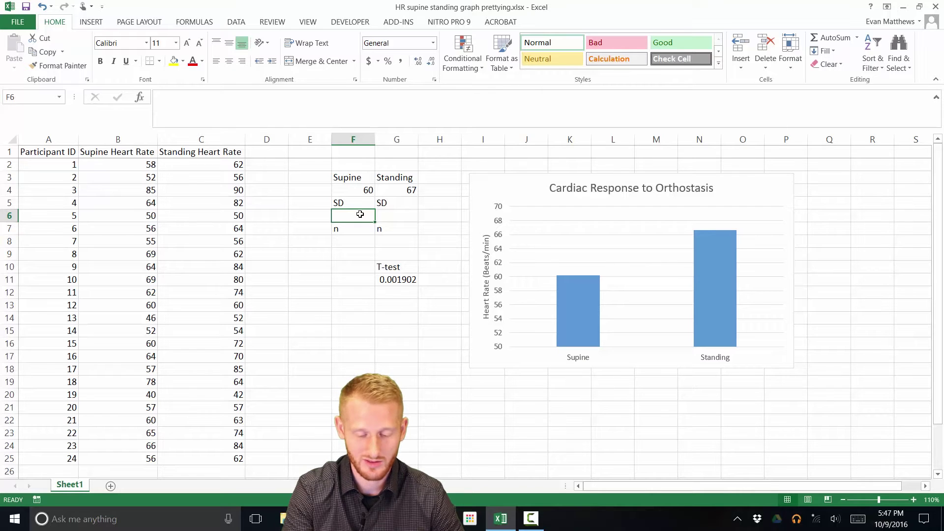
text(=st)
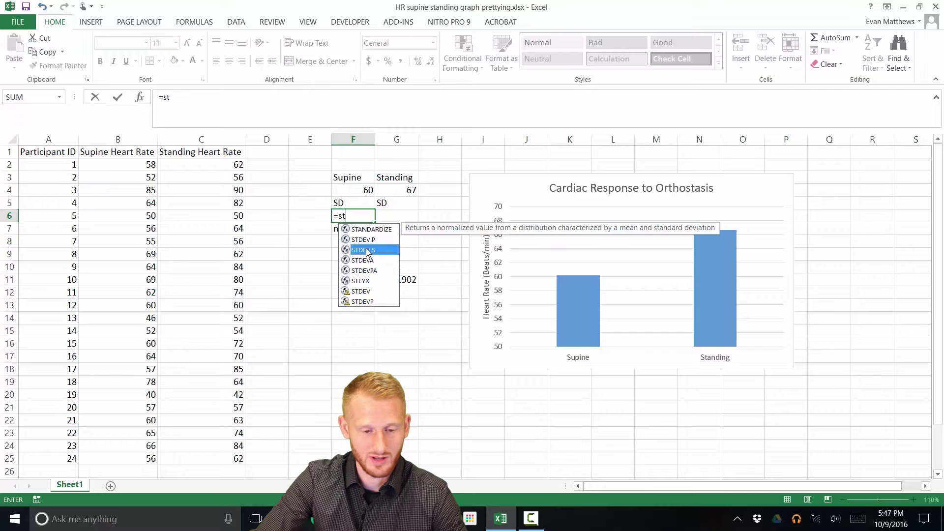
Finish =STDEV.S(B2:B25) in F6, giving a Supine SD of 9.610048
double_click(368, 250)
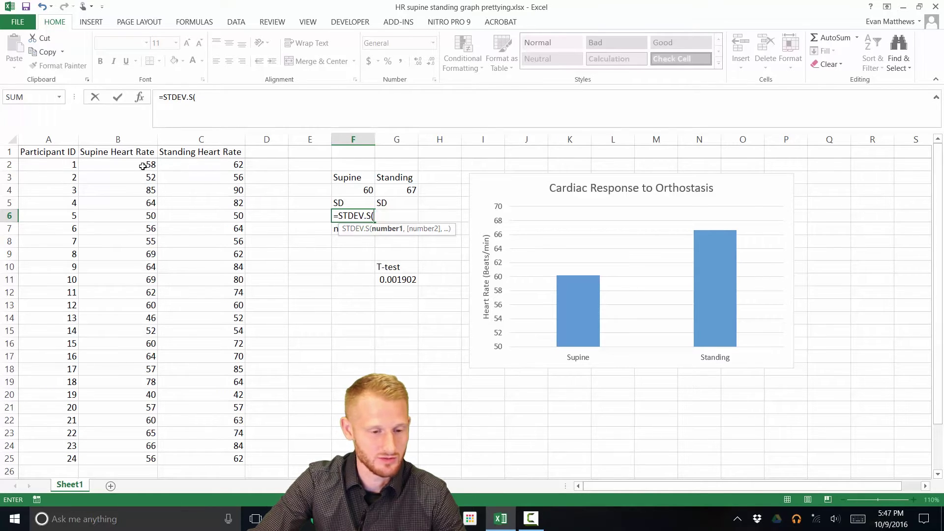
drag(148, 167, 131, 459)
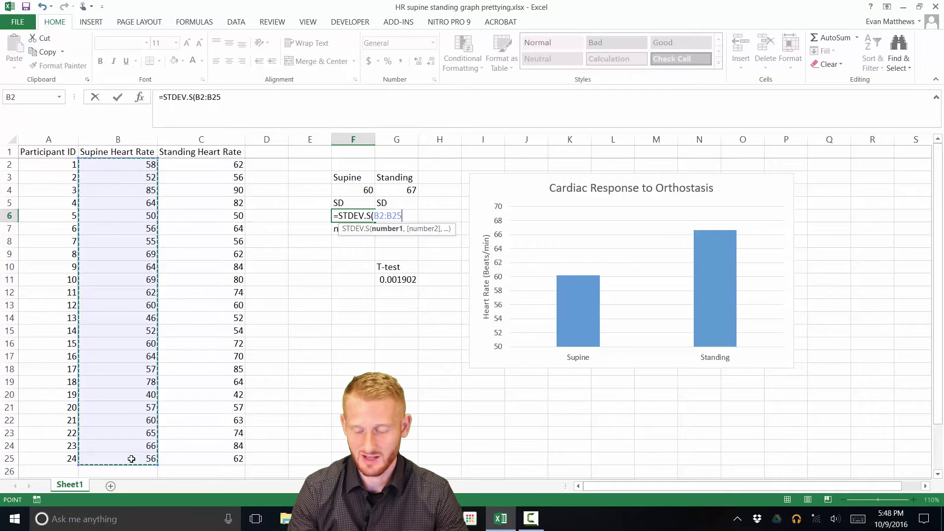
key(Return)
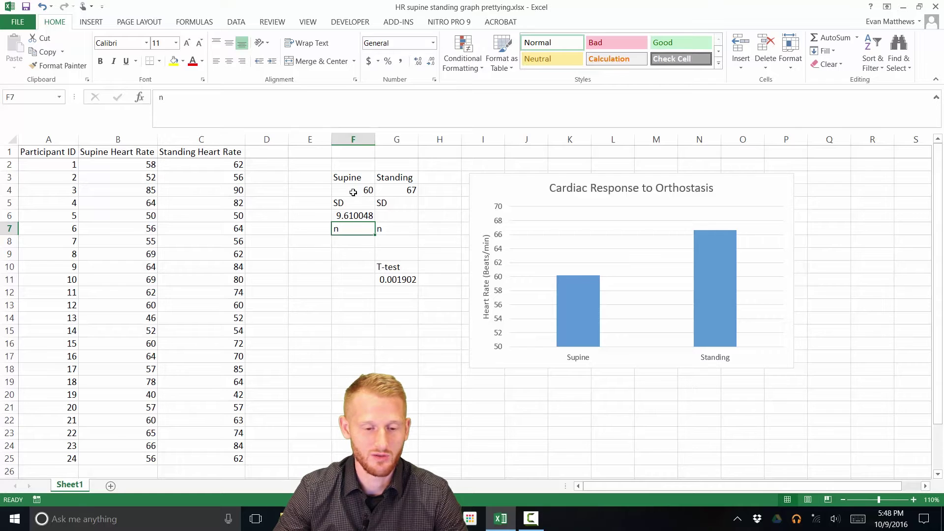
Enter =STDEV.S(C2:C25) in G6, giving a Standing SD of 12.7996
click(400, 214)
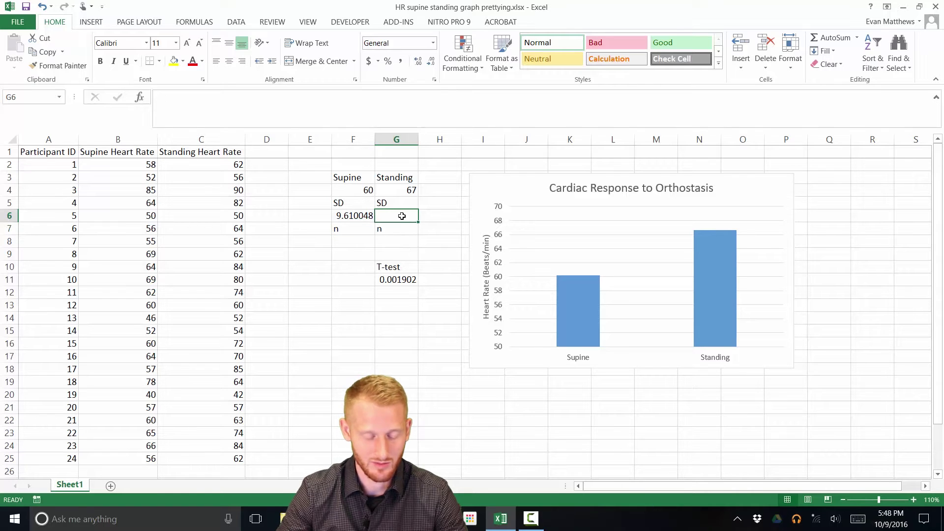
text(=st)
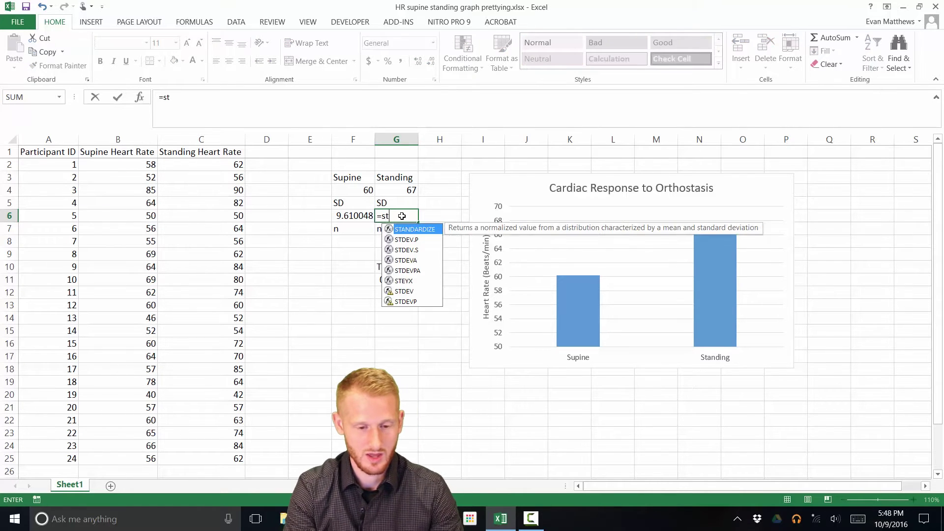
double_click(421, 251)
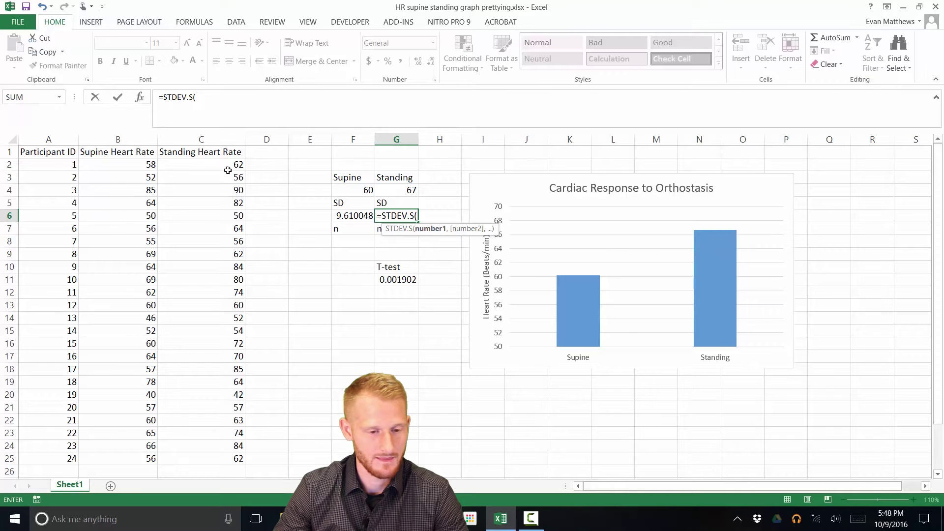
drag(229, 167, 237, 460)
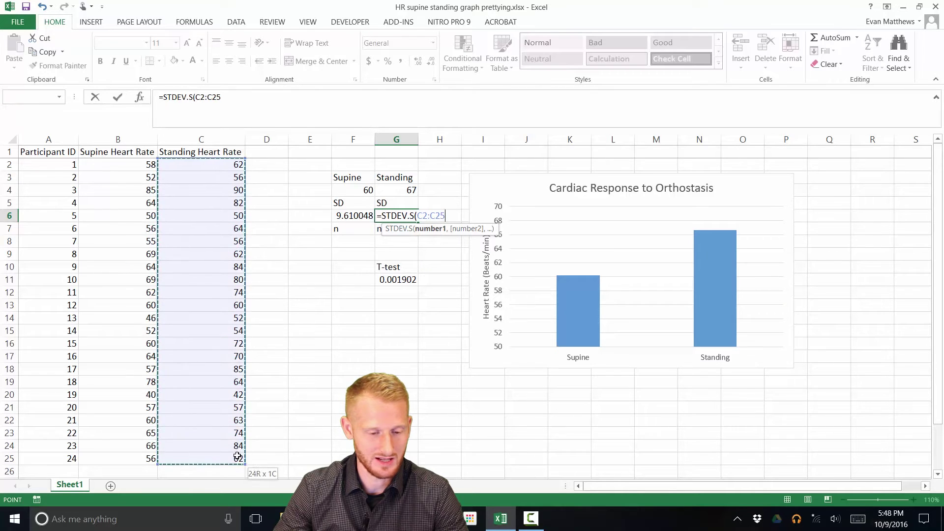
key(Return)
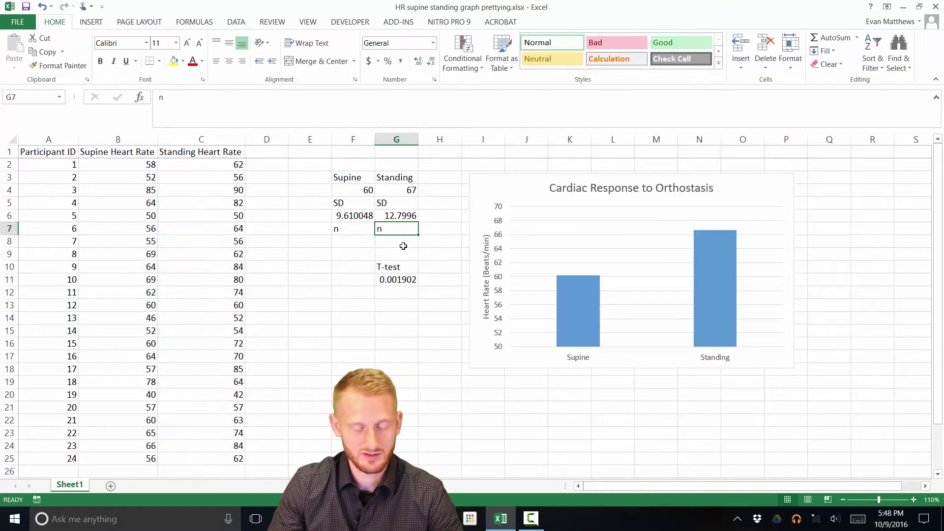
click(349, 241)
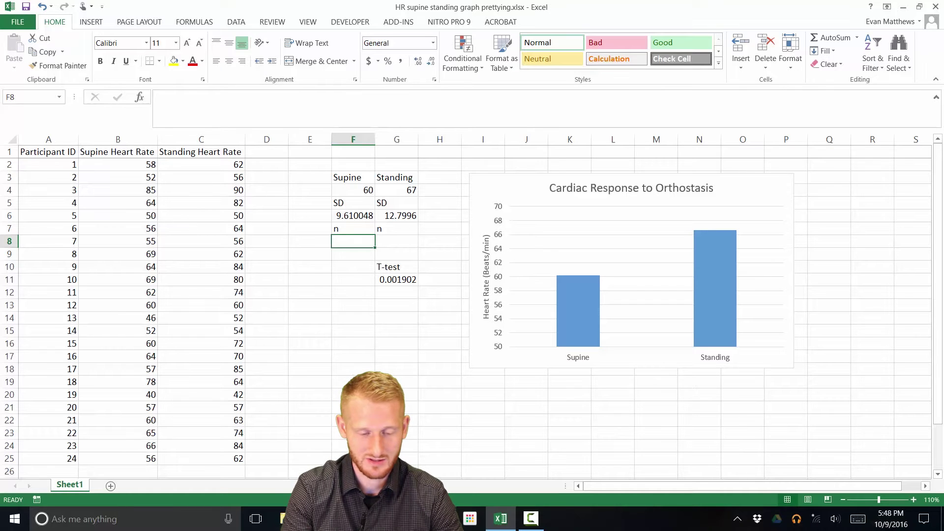
Enter =COUNT(B2:B25) in F8, giving a Supine sample size of 24
text(=)
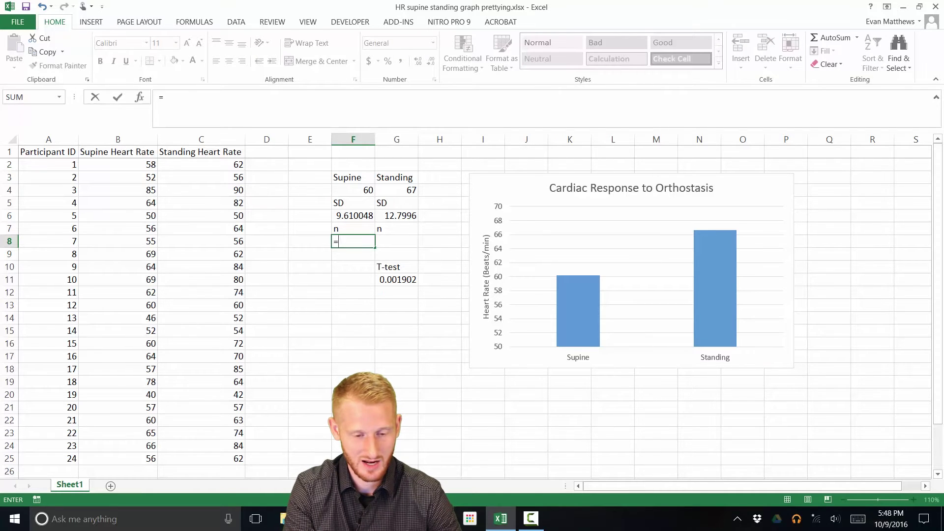
text(count)
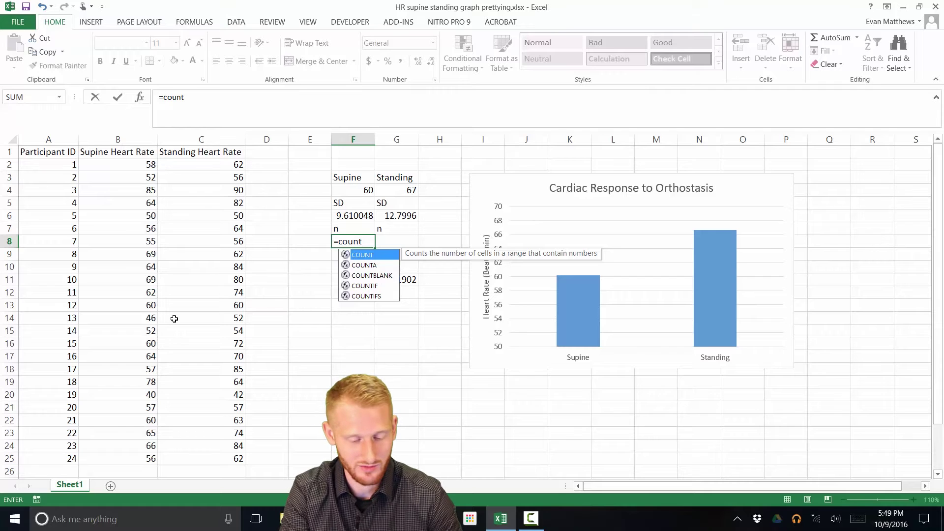
double_click(364, 255)
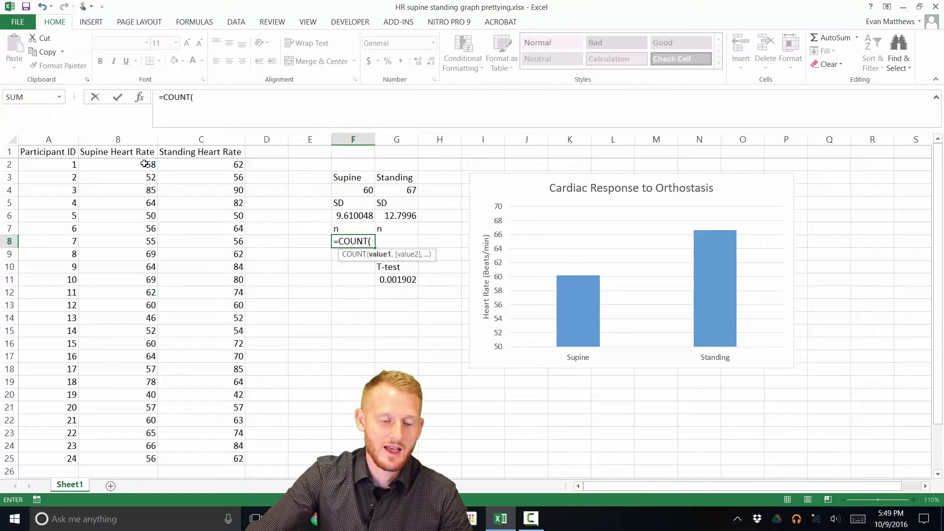
drag(145, 165, 145, 458)
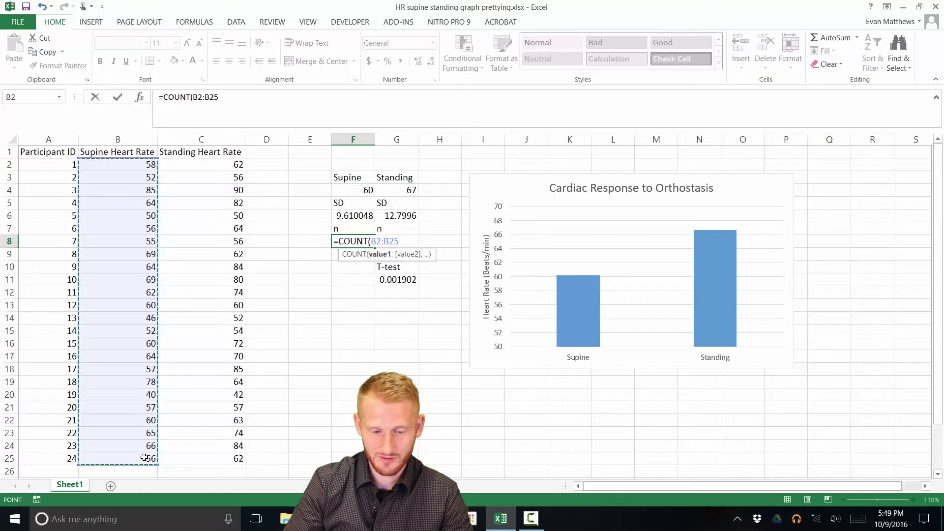
key(Return)
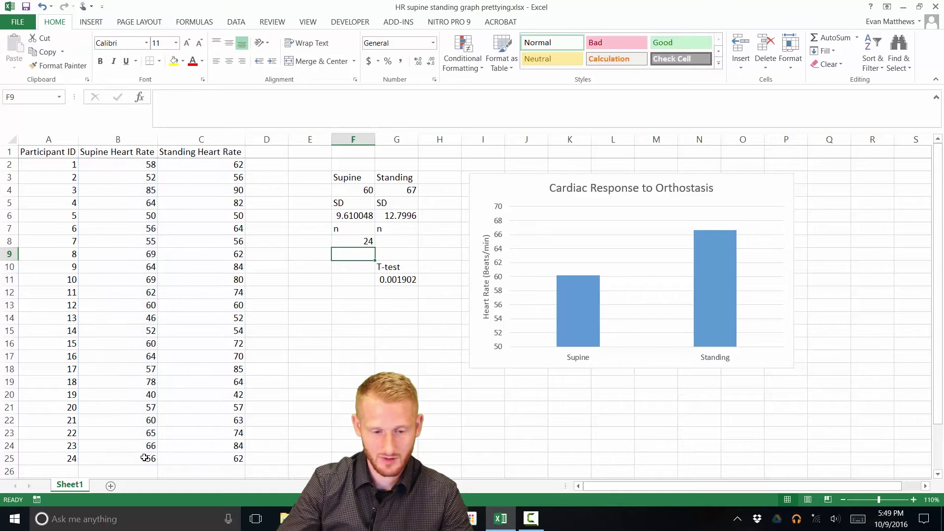
click(358, 242)
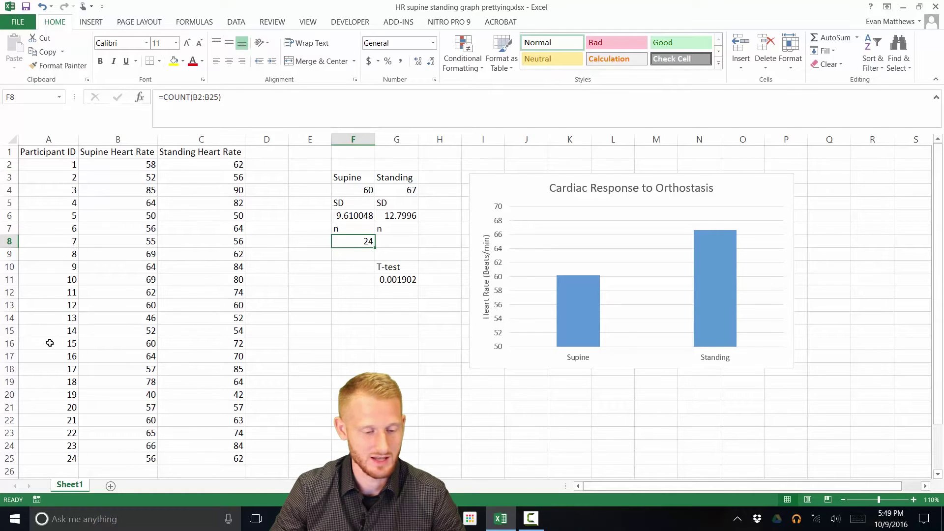
click(58, 459)
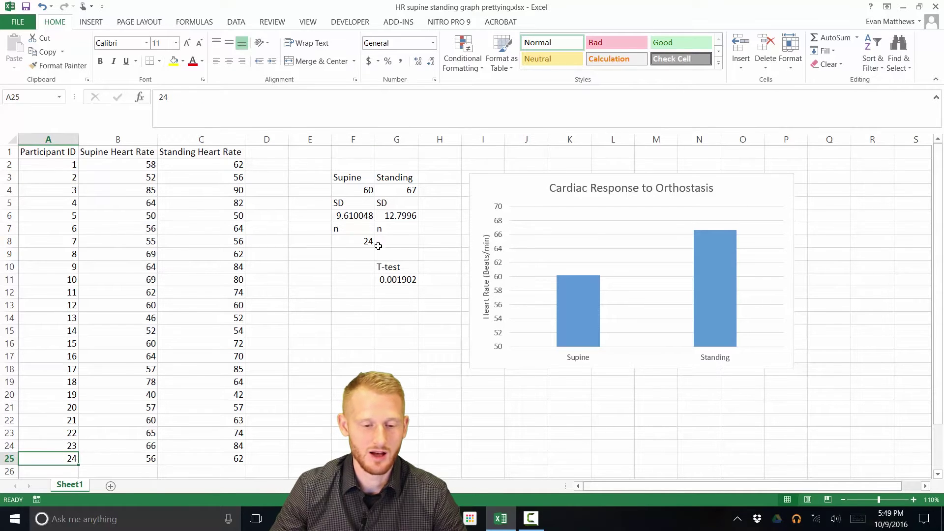
click(366, 240)
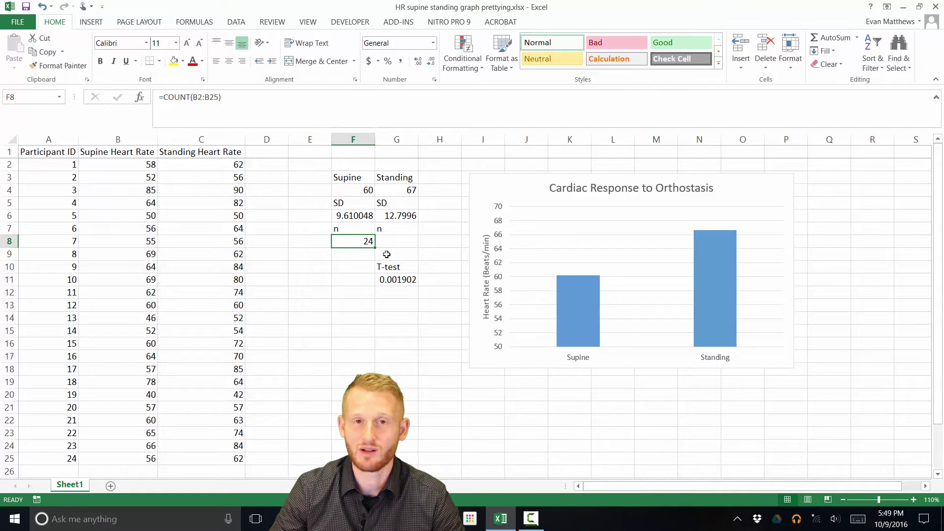
Fill the COUNT formula into G8 and confirm it counts C2:C25, giving 24
drag(376, 248, 416, 249)
click(438, 238)
click(404, 239)
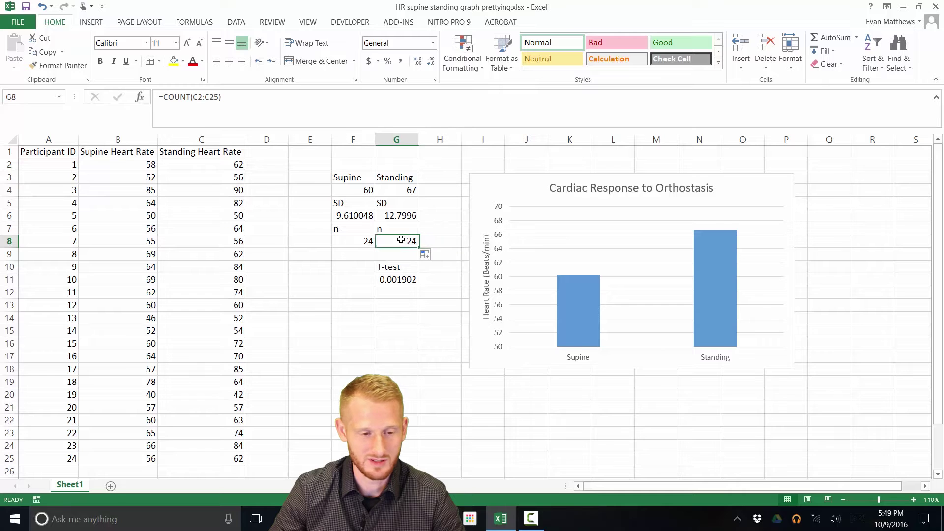
click(211, 98)
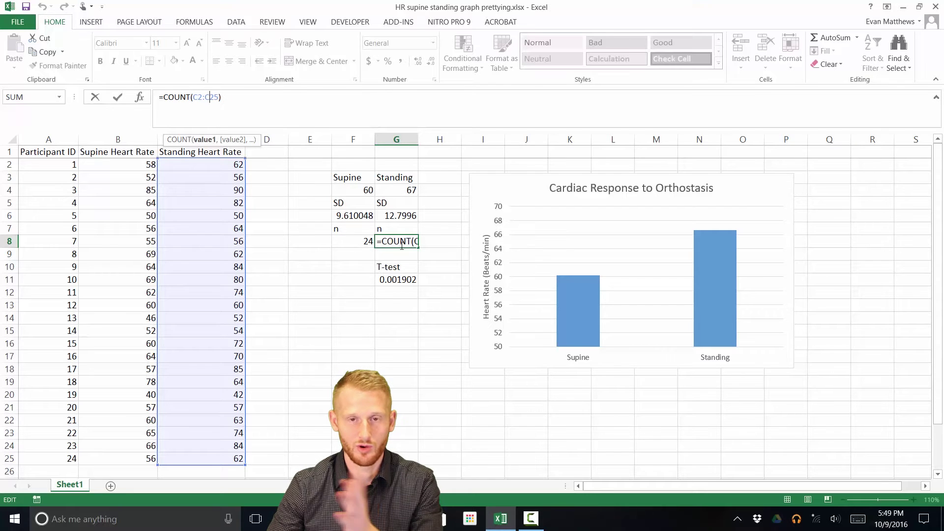
key(Return)
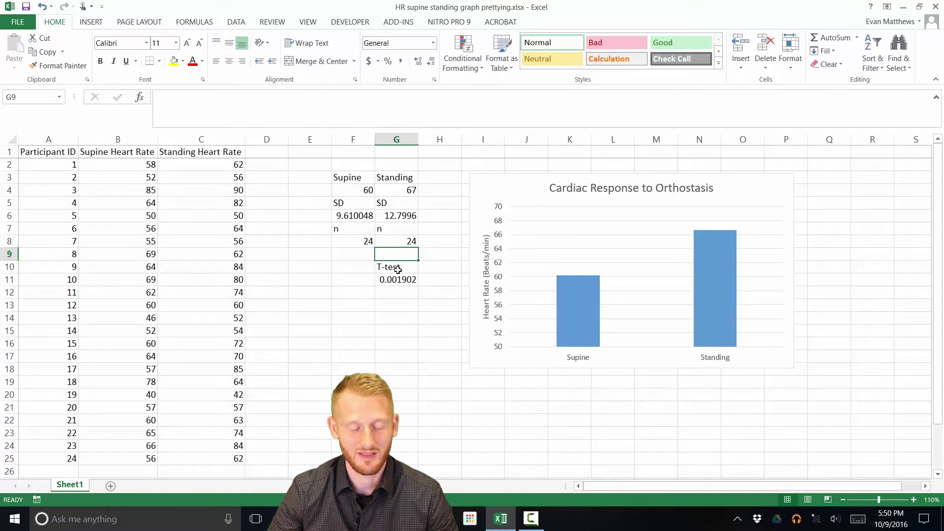
Select the T-test cells and add 'SEM' labels in F9 and G9
drag(398, 270, 399, 288)
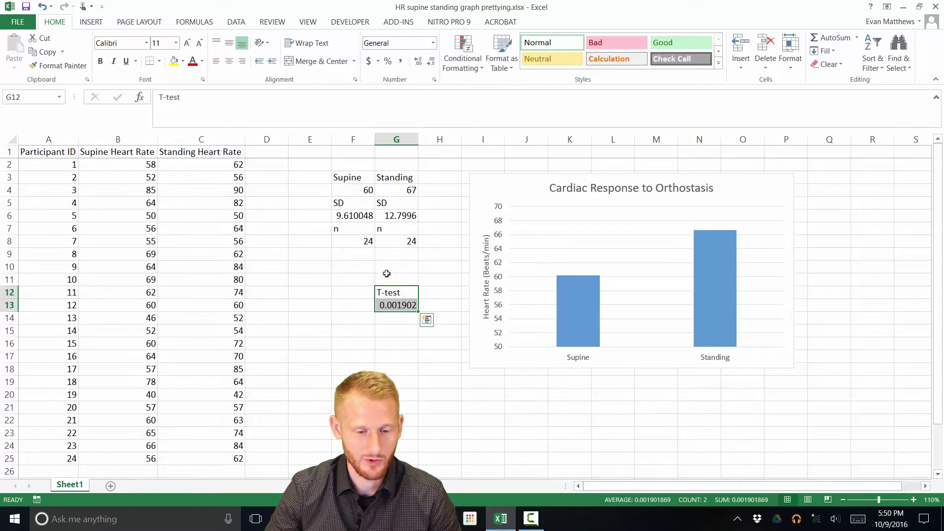
click(354, 253)
text(SE)
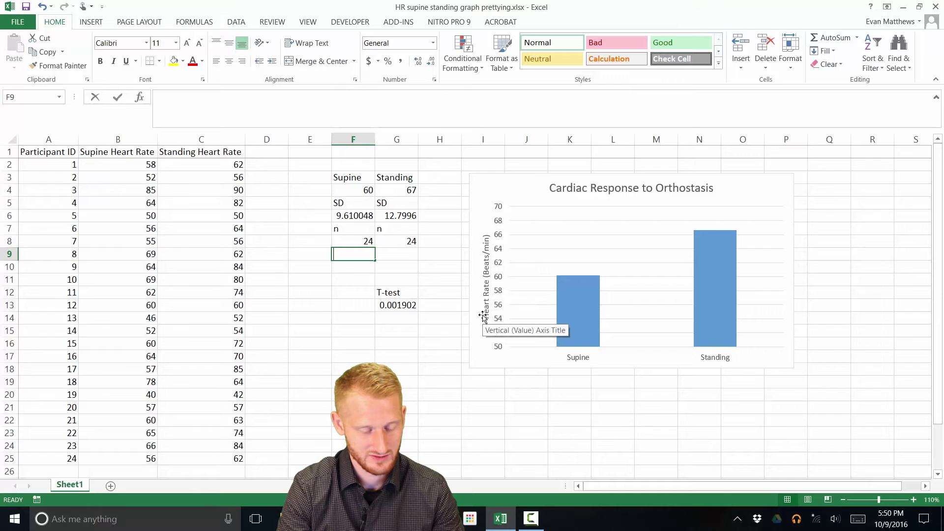
text(M)
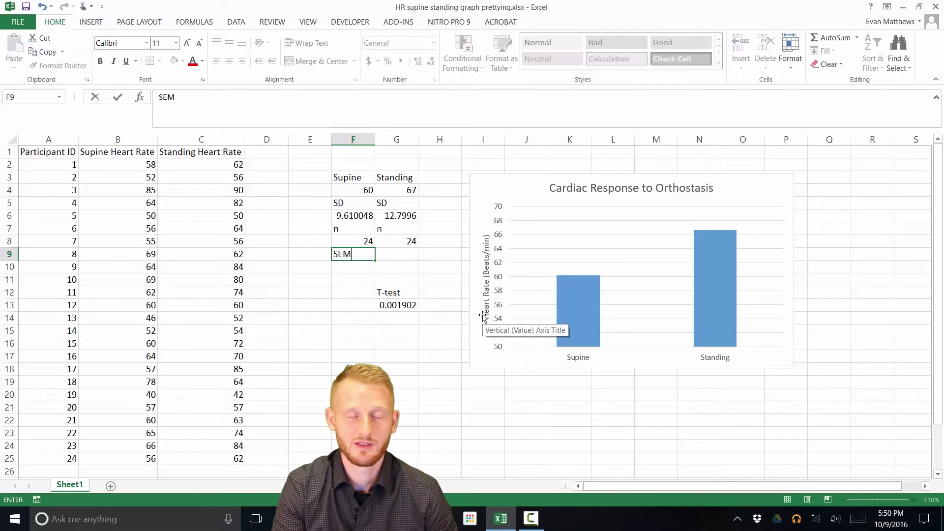
key(Tab)
text(SEM)
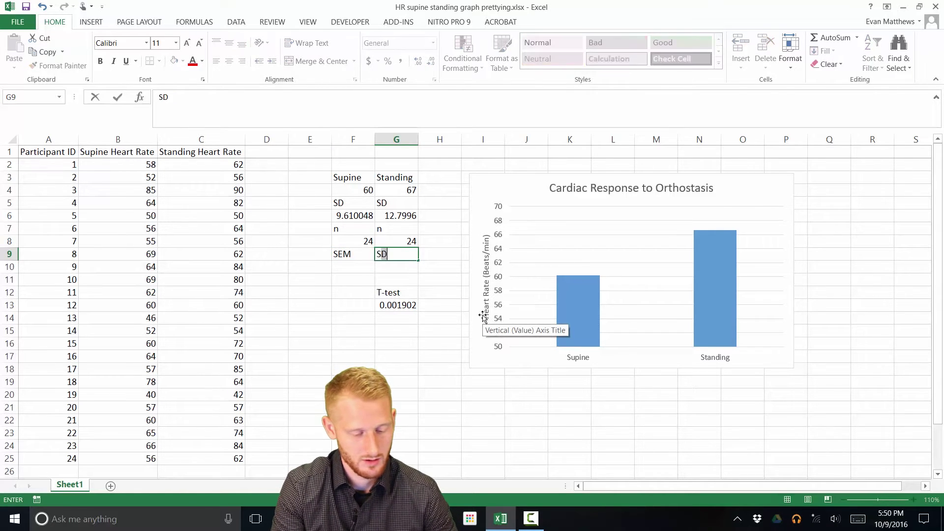
key(ctrl+Return)
key(Return)
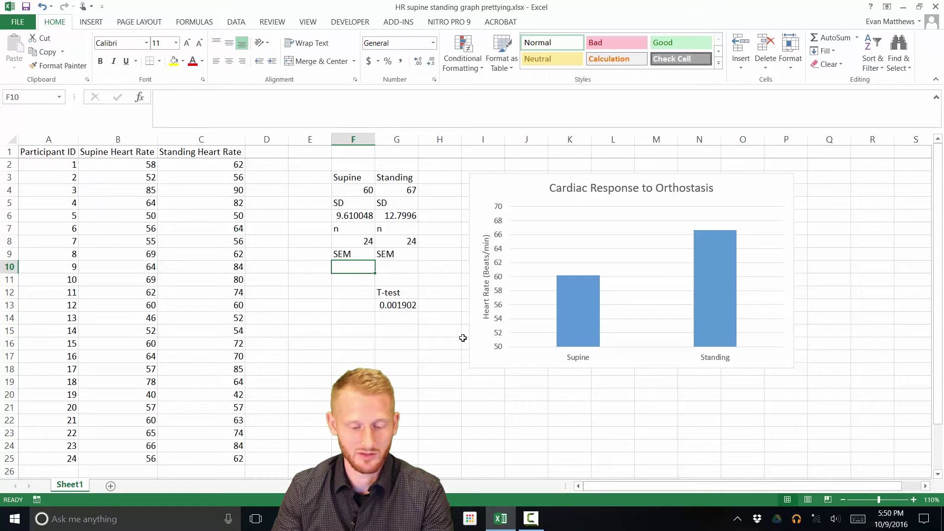
Enter =F6/SQRT(F8) in F10, giving a Supine SEM of 1.961643
text(=)
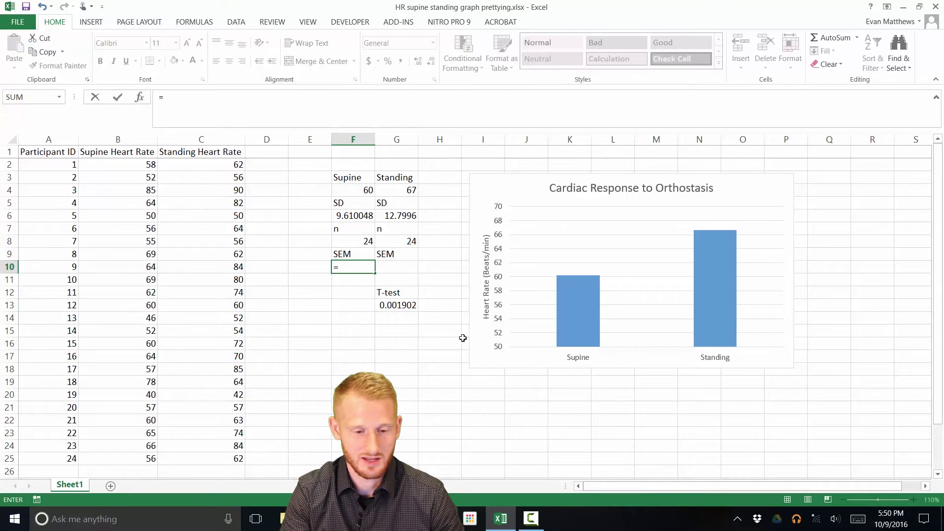
click(356, 215)
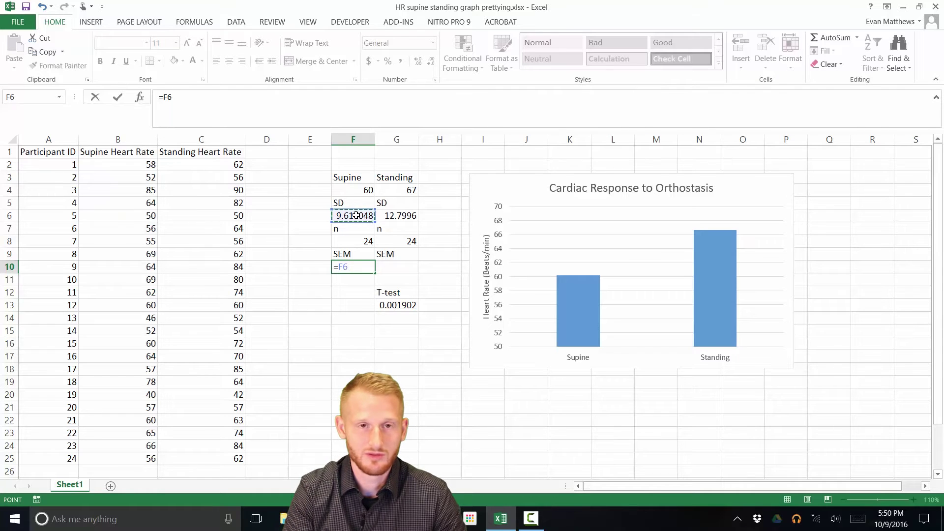
text(/)
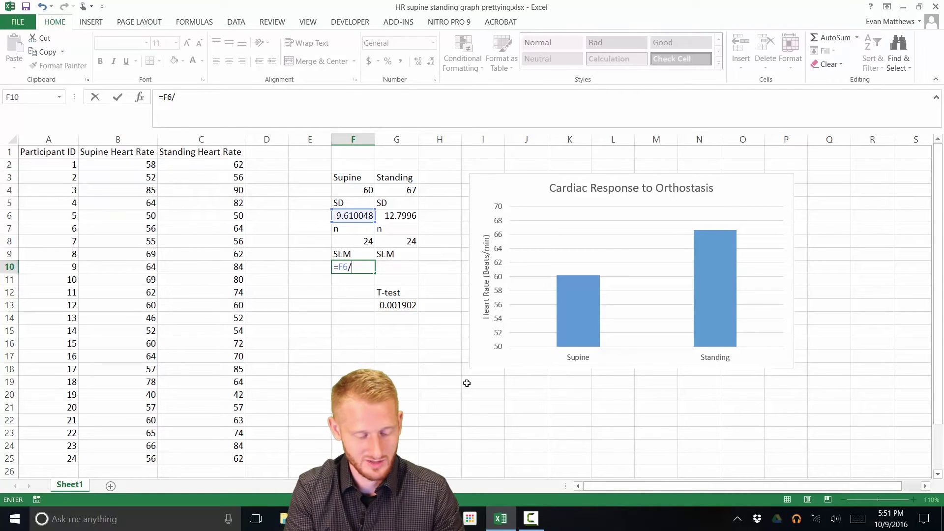
text(s)
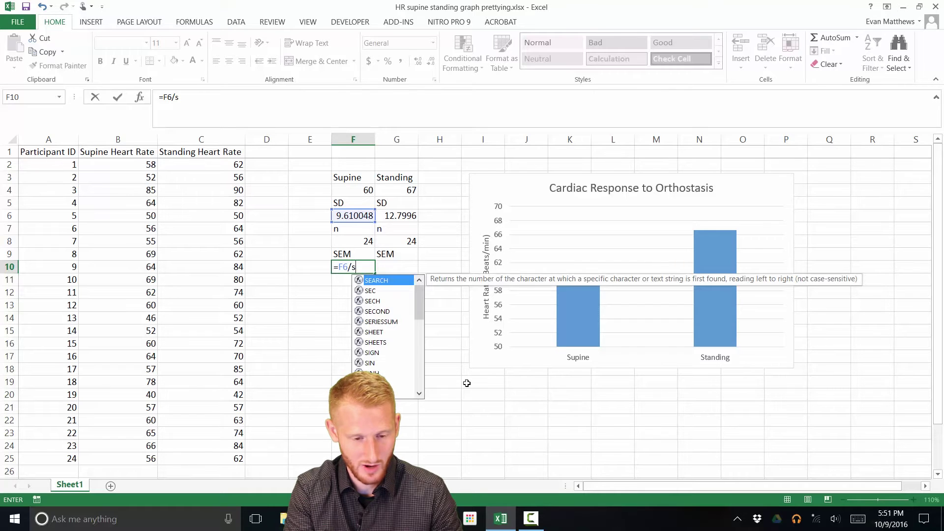
text(q)
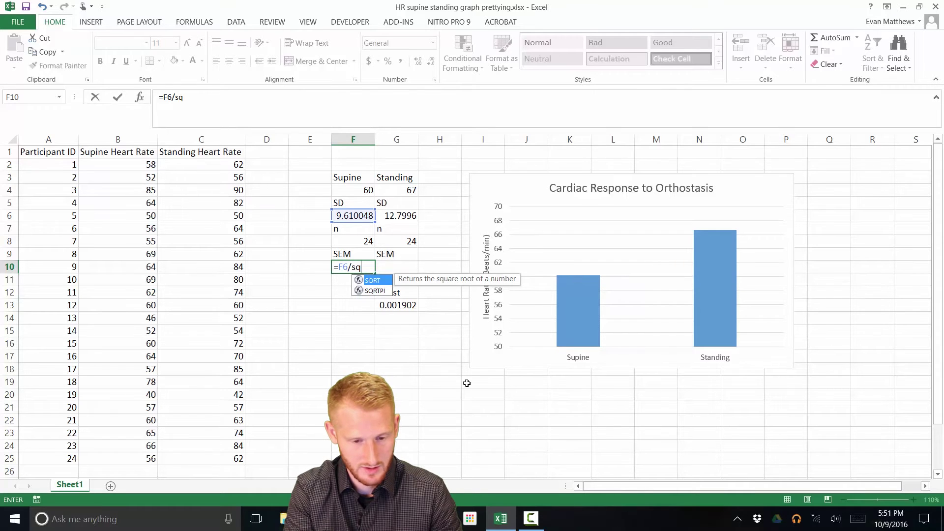
double_click(378, 282)
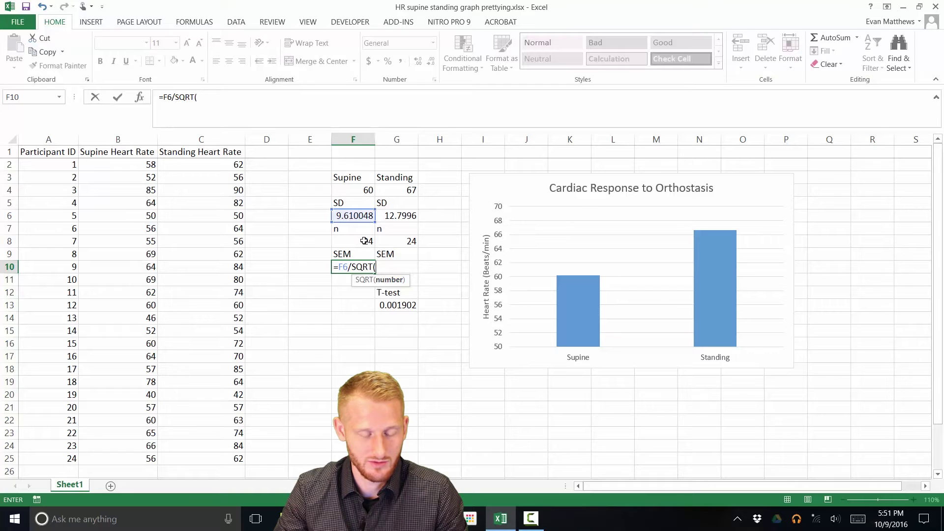
click(364, 240)
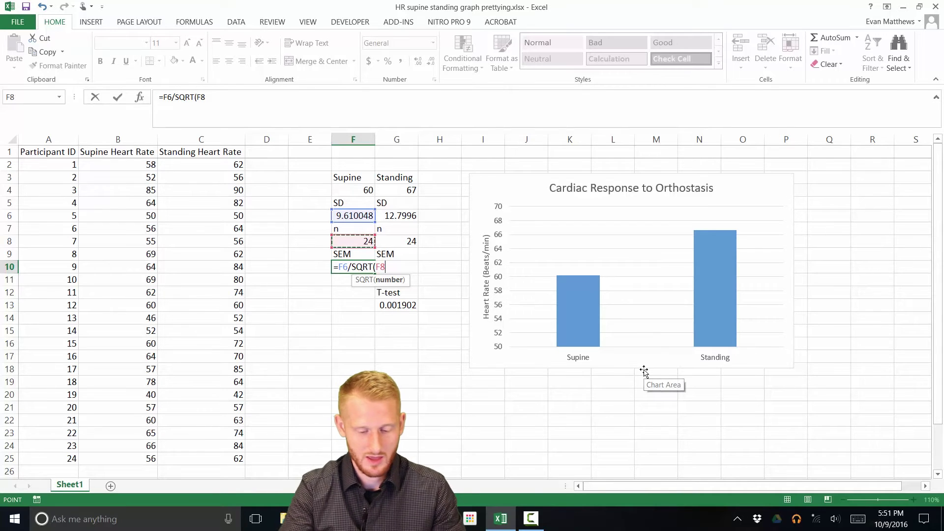
text())
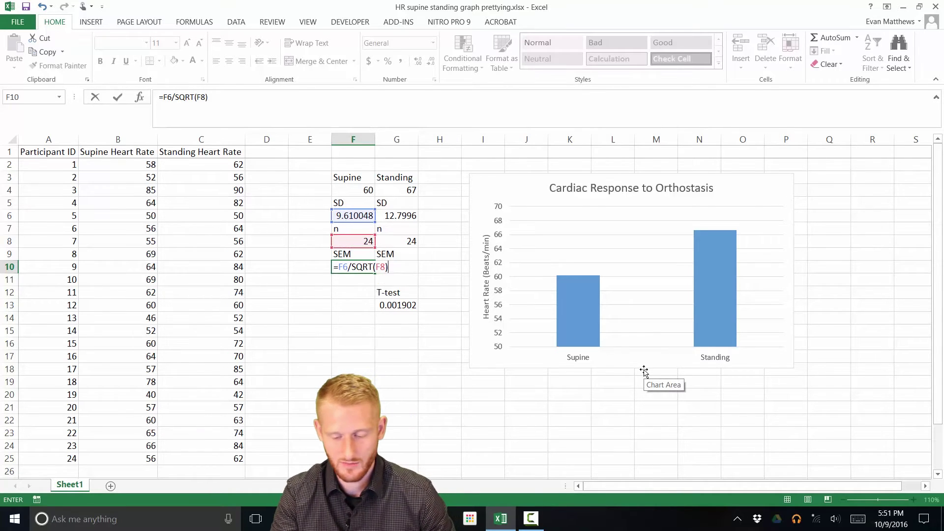
key(Return)
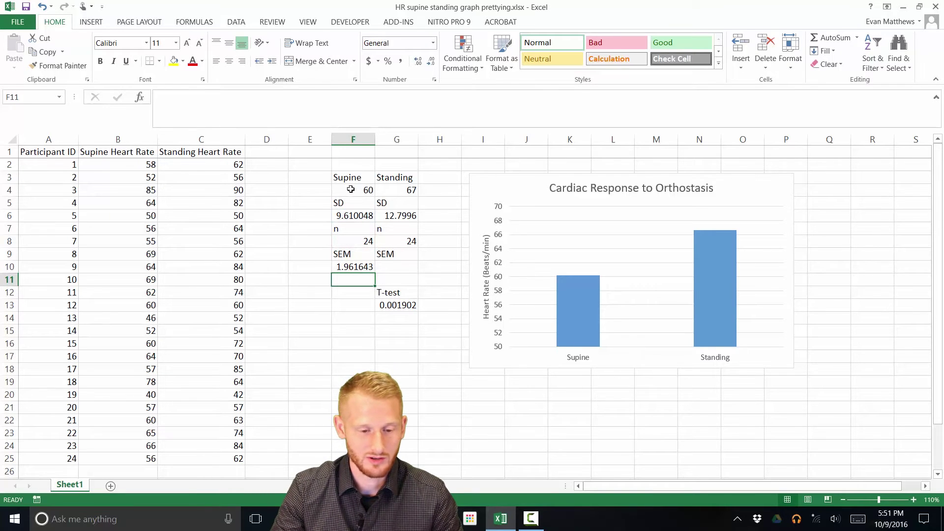
Fill the SEM formula right into G10, giving 2.612707 for Standing
click(354, 269)
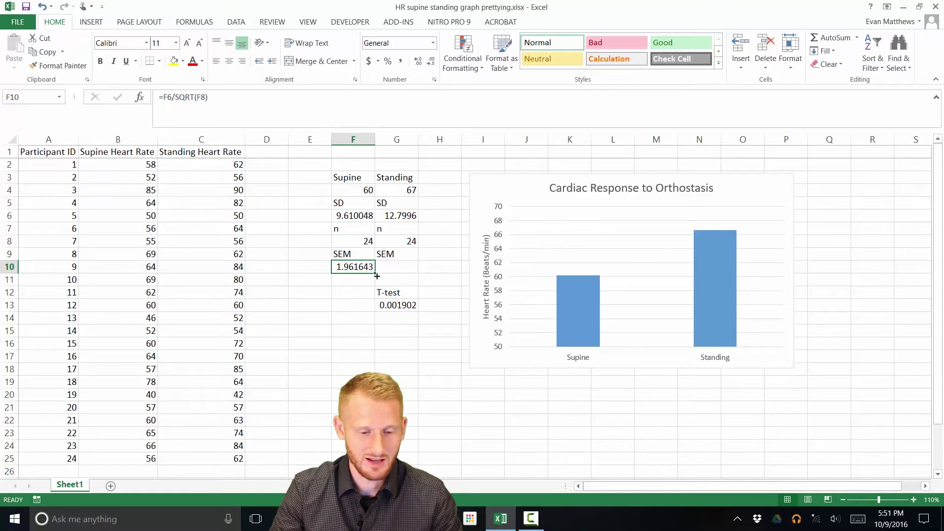
drag(379, 277, 418, 276)
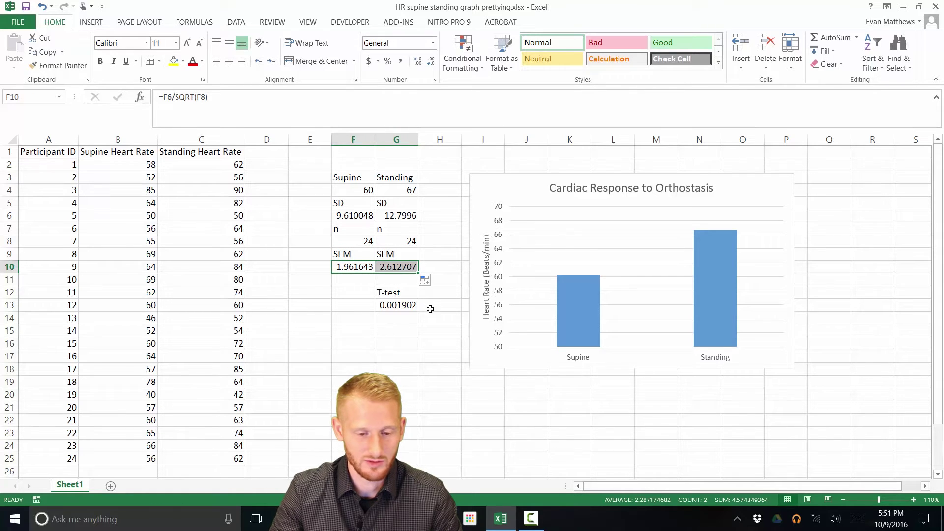
click(401, 282)
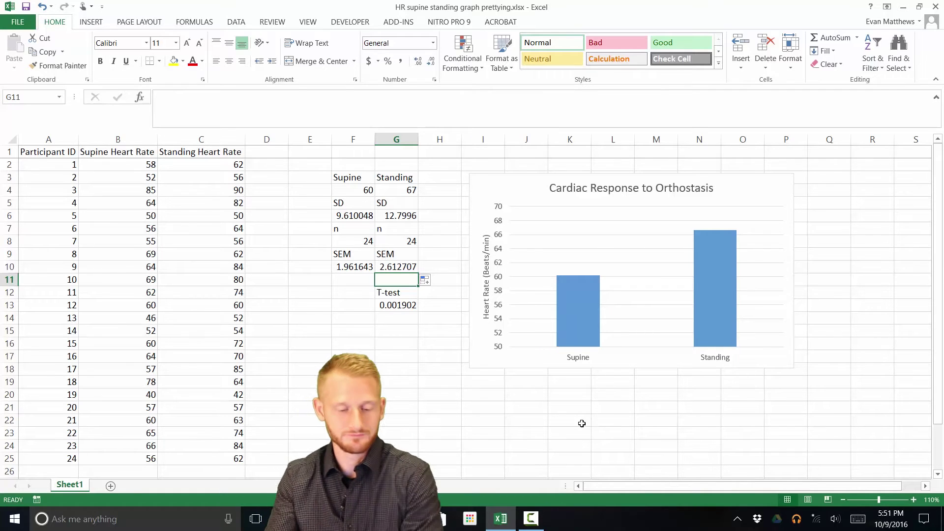
Select the Cardiac Response to Orthostasis chart and show its Chart Tools Design options
click(421, 344)
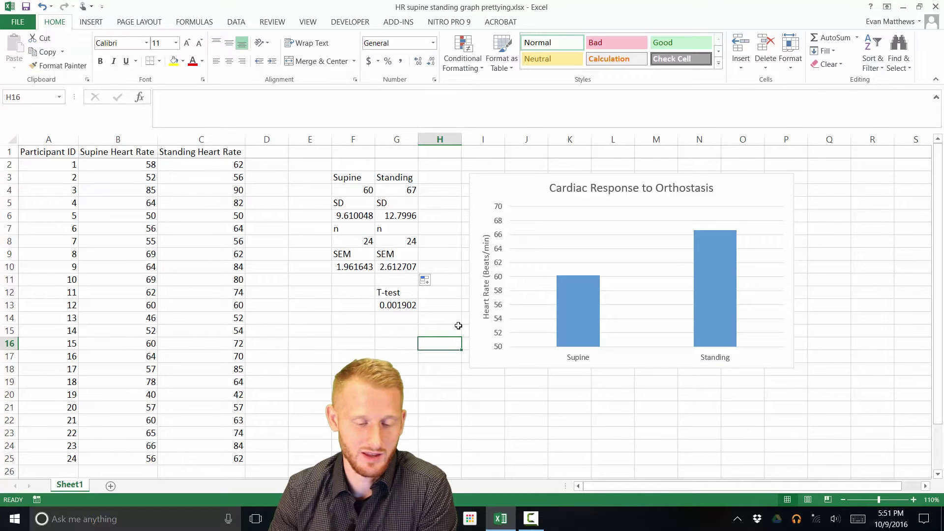
mouse_move(564, 321)
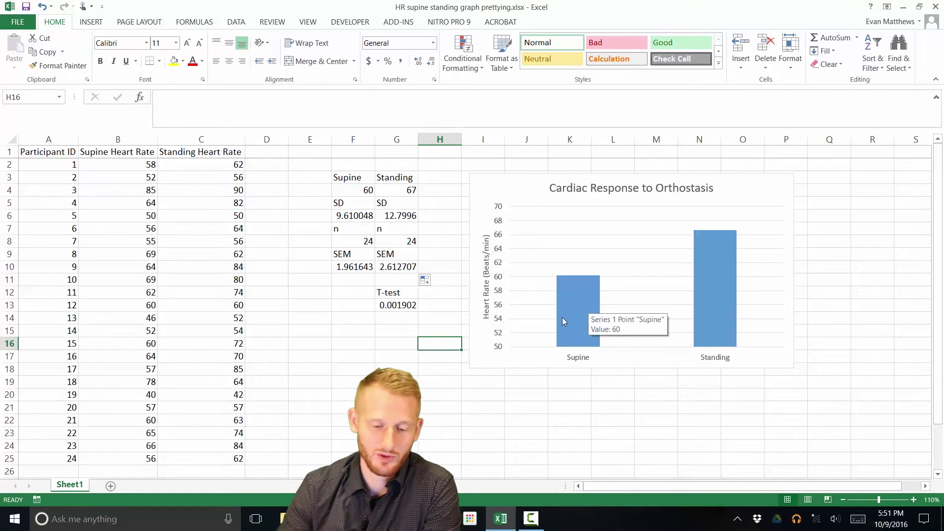
click(517, 191)
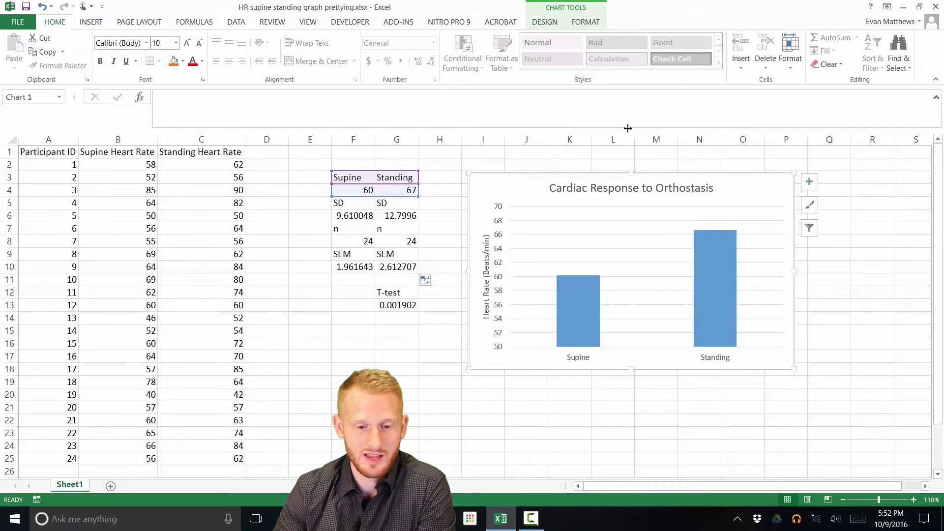
click(551, 24)
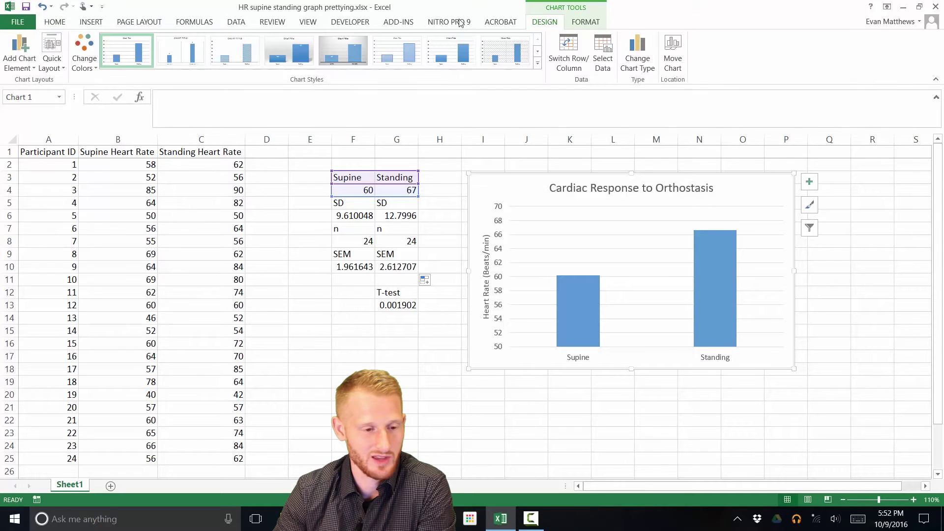
Add error bars from Chart Elements and open the Format Error Bars pane via More Options
click(28, 55)
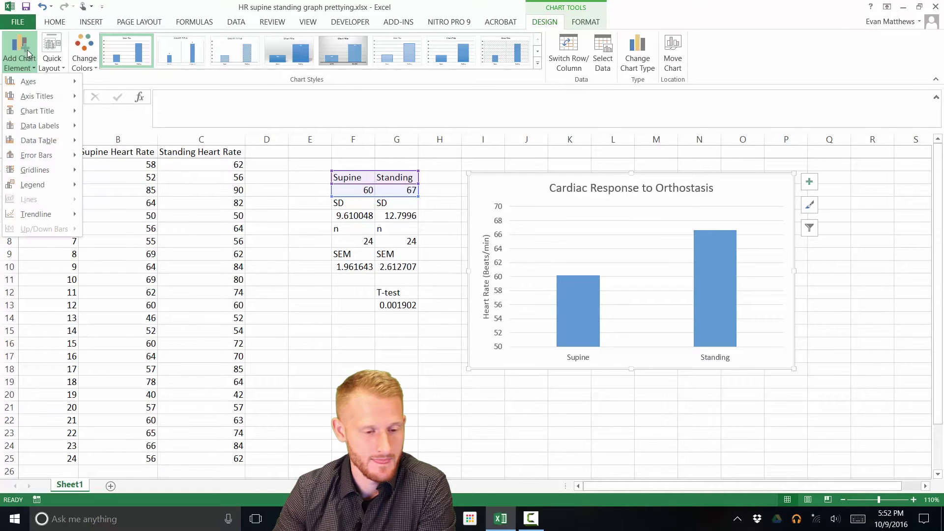
mouse_move(55, 158)
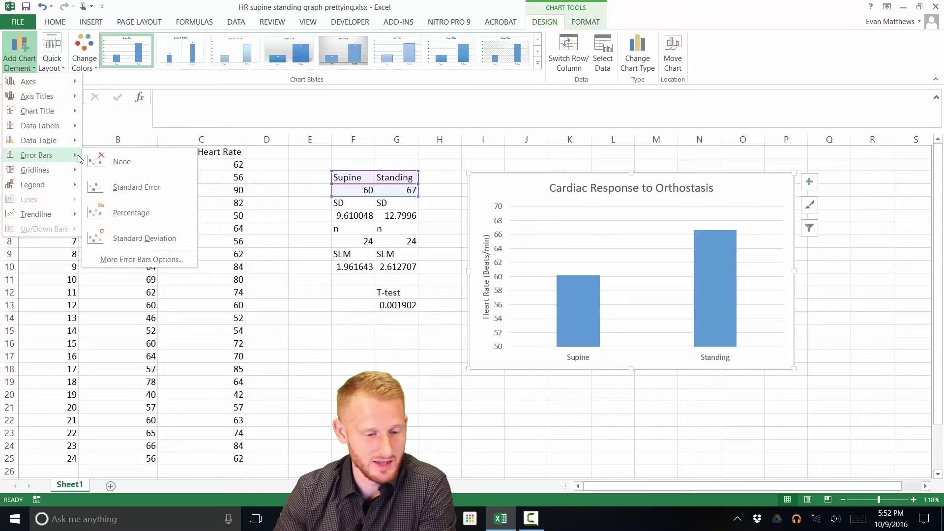
click(144, 261)
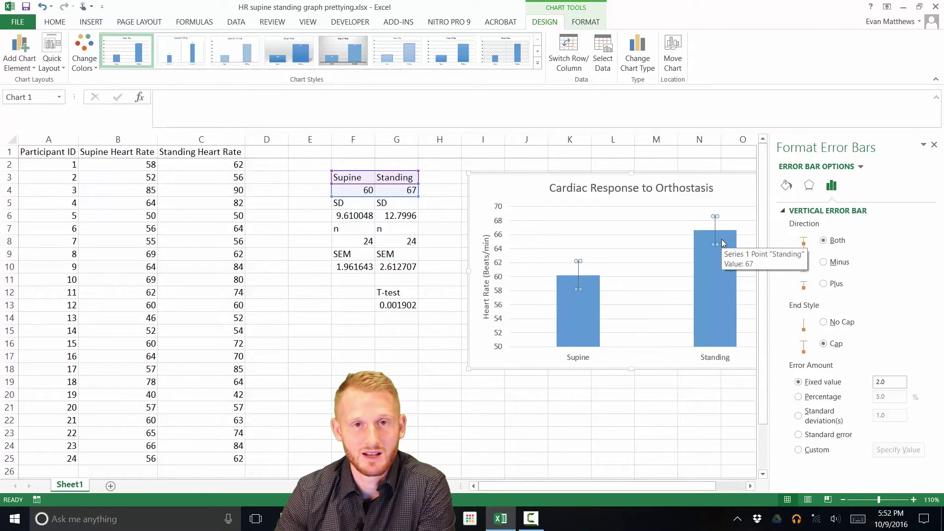
Set custom error values of F10:G10 for both positive and negative error bars
click(799, 450)
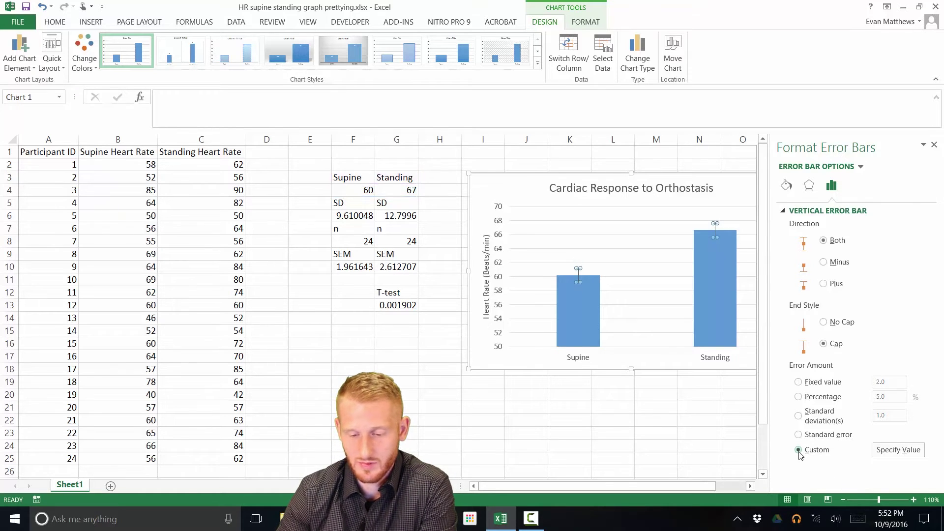
click(899, 452)
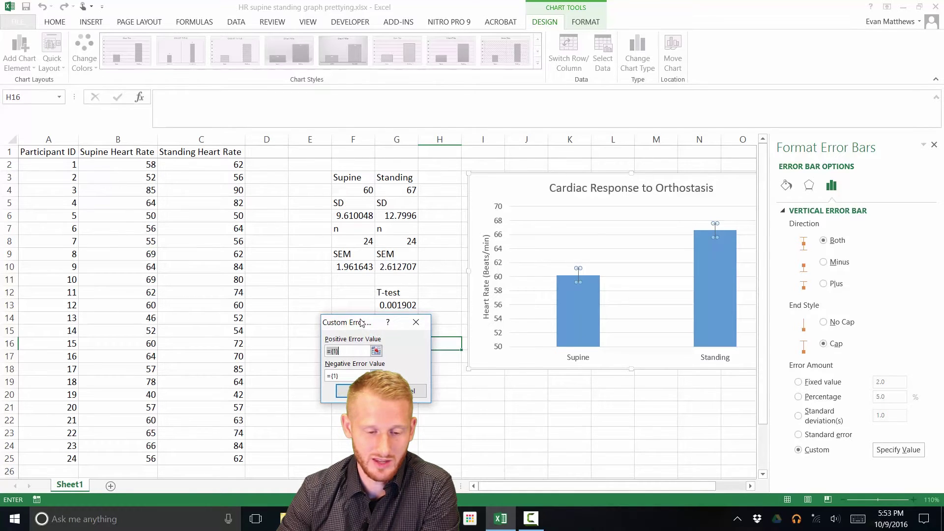
drag(361, 322, 517, 272)
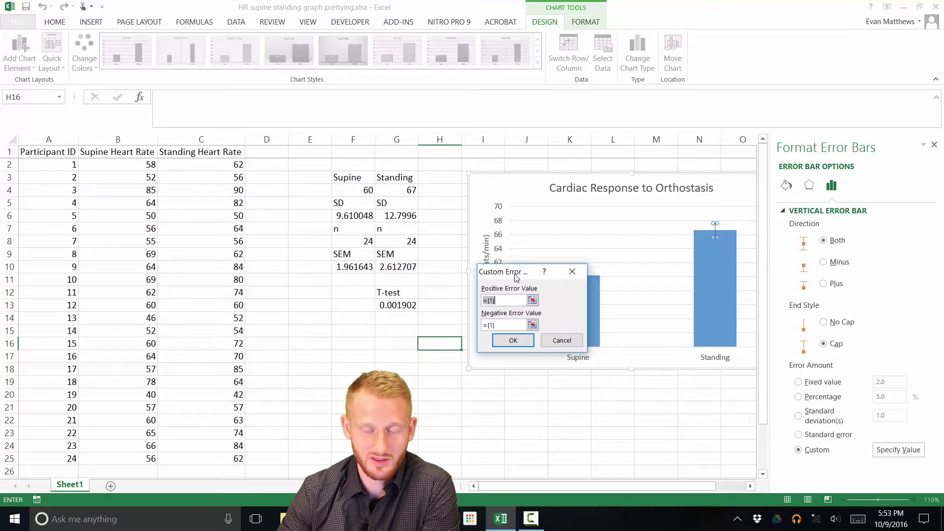
click(532, 300)
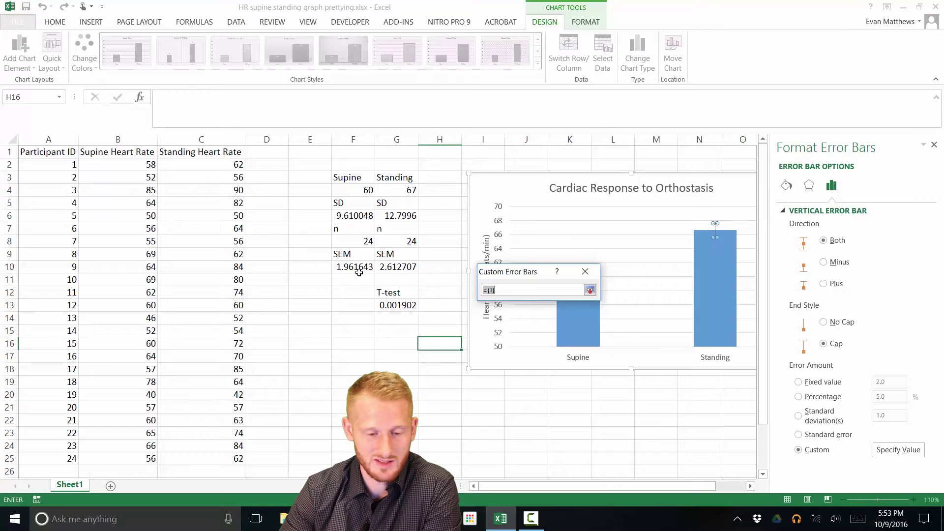
drag(347, 268, 387, 266)
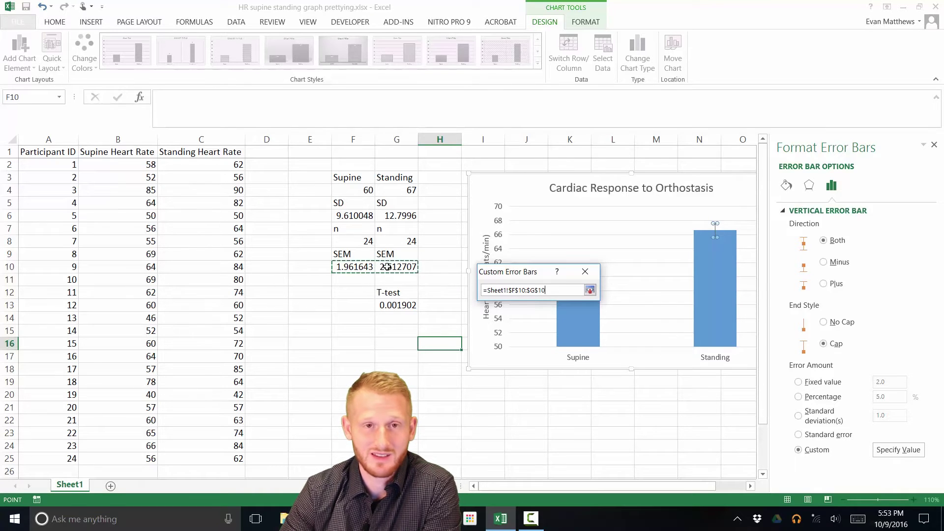
click(590, 291)
click(533, 325)
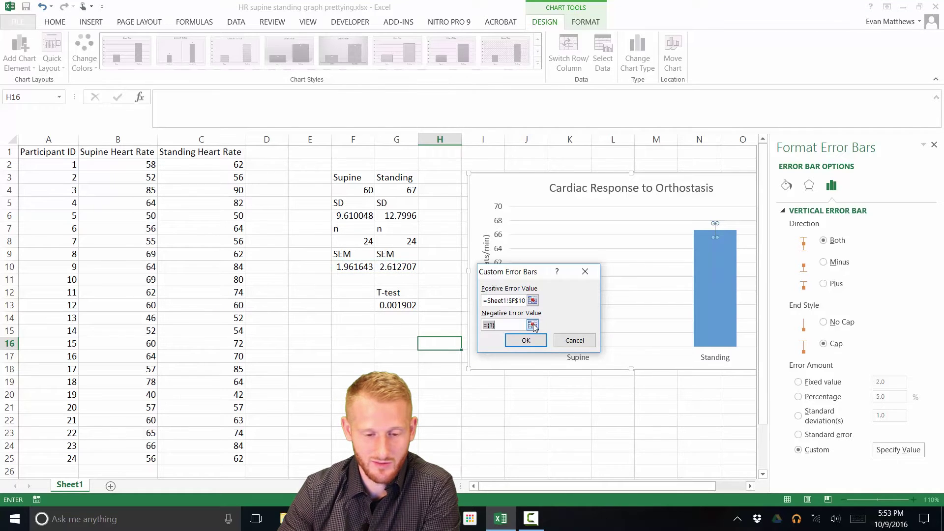
drag(355, 268, 389, 268)
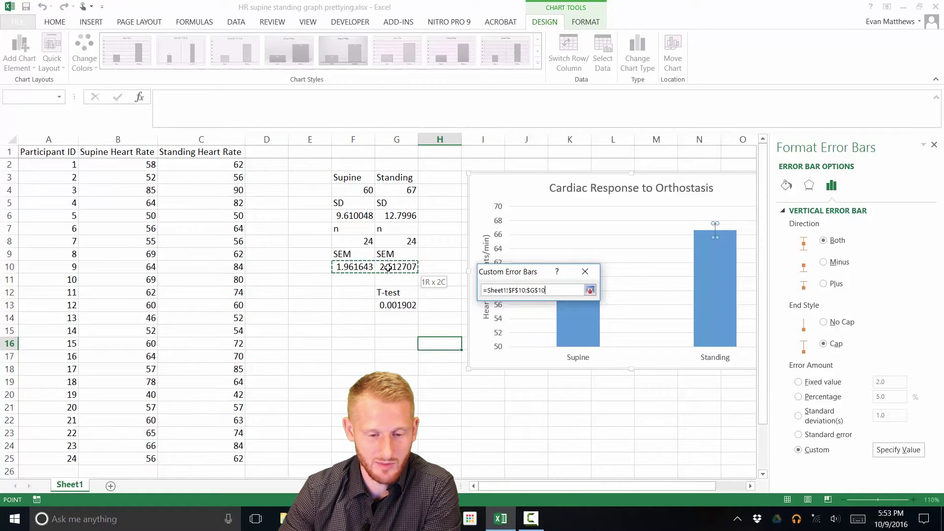
click(590, 290)
click(526, 340)
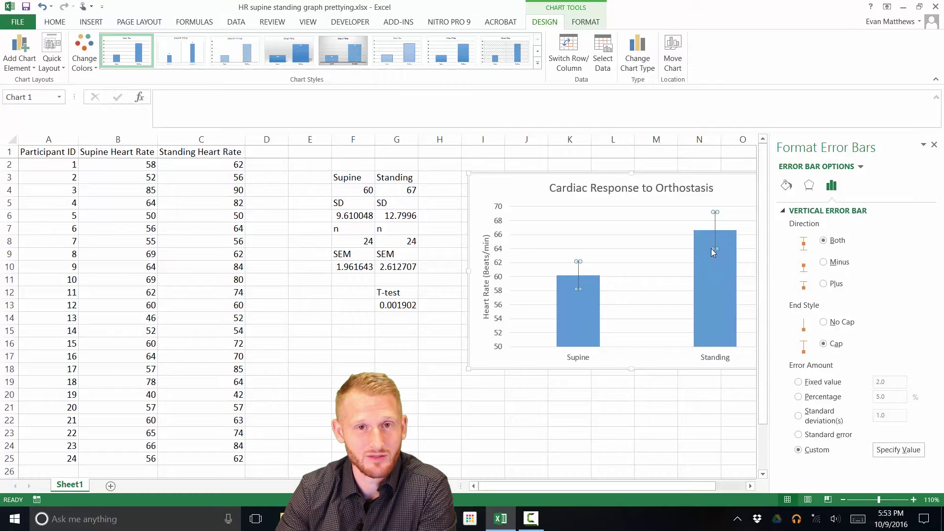
click(351, 269)
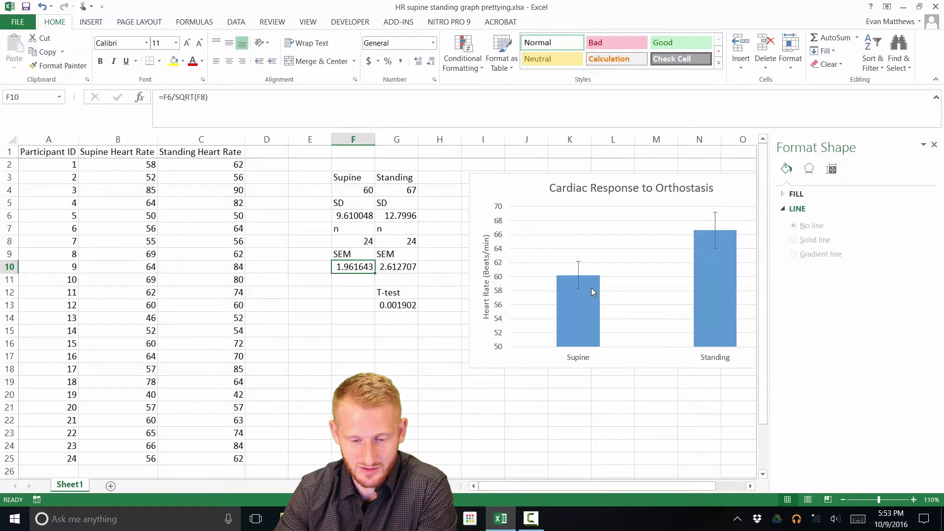
click(579, 273)
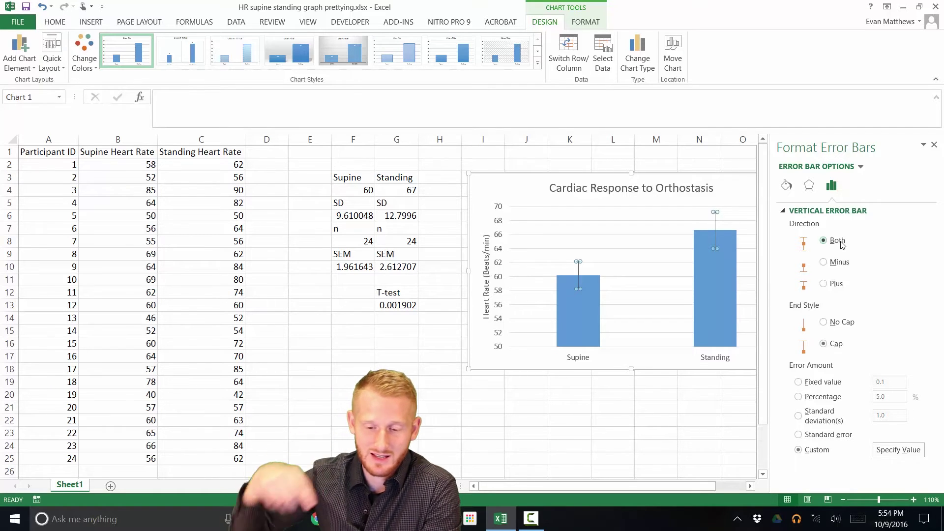
click(824, 285)
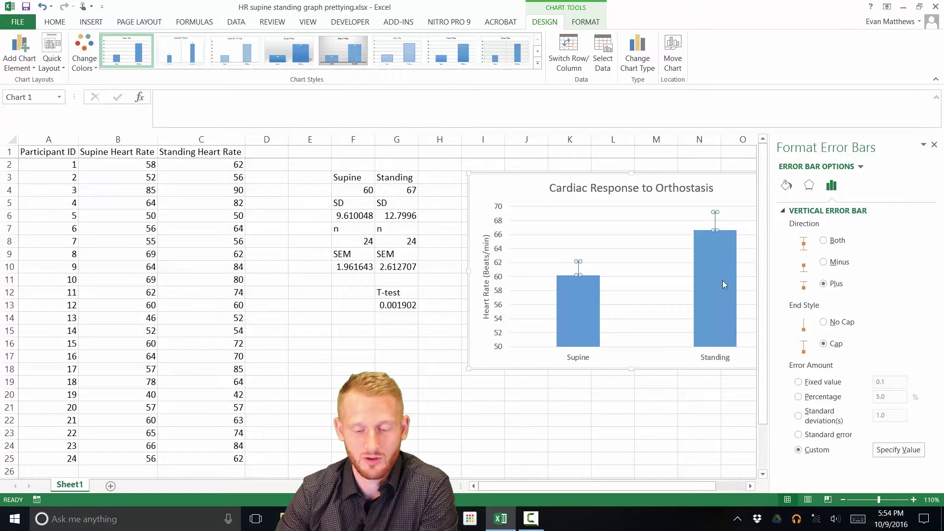
click(824, 263)
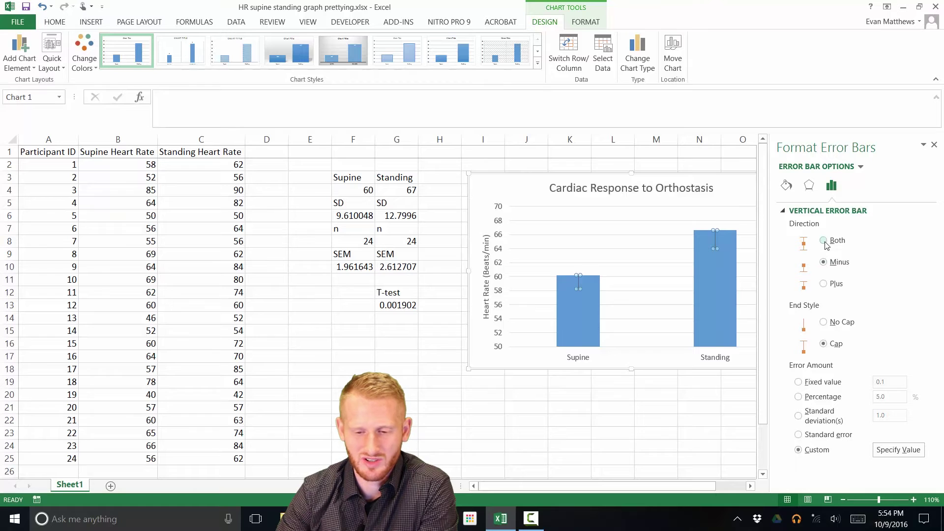
click(825, 242)
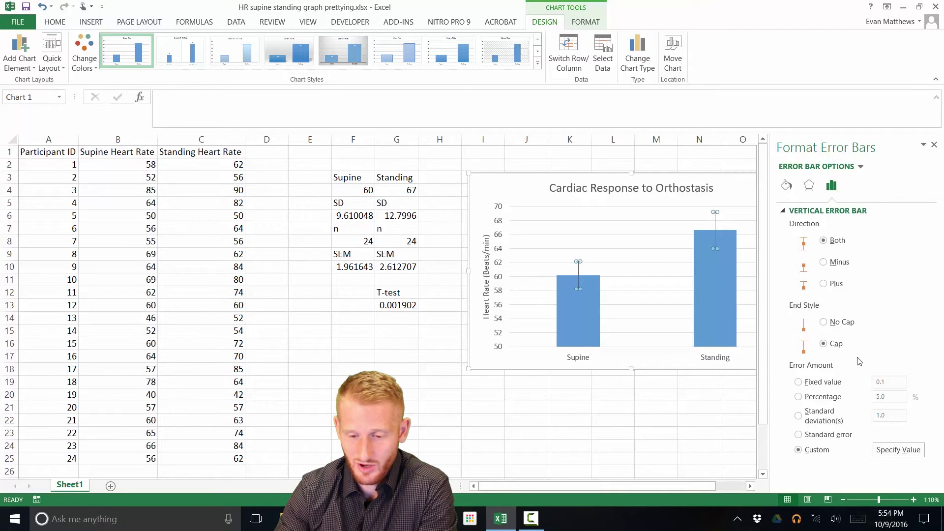
click(824, 322)
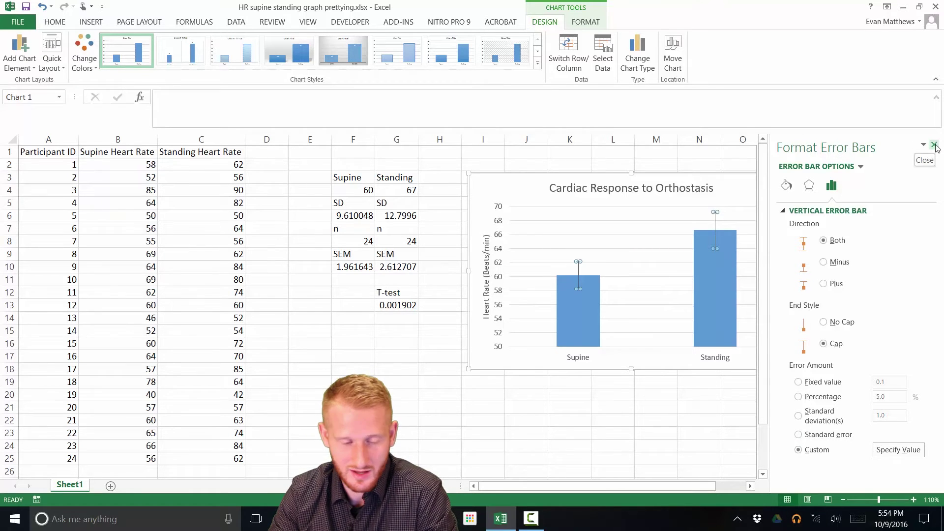
Close the Format Error Bars pane, glance at the Chart Styles gallery, and deselect the chart
click(935, 145)
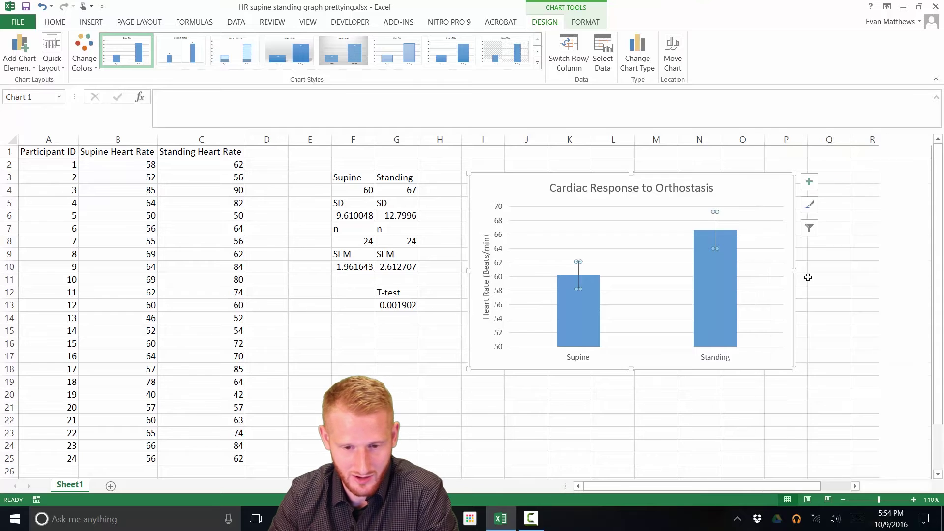
click(812, 208)
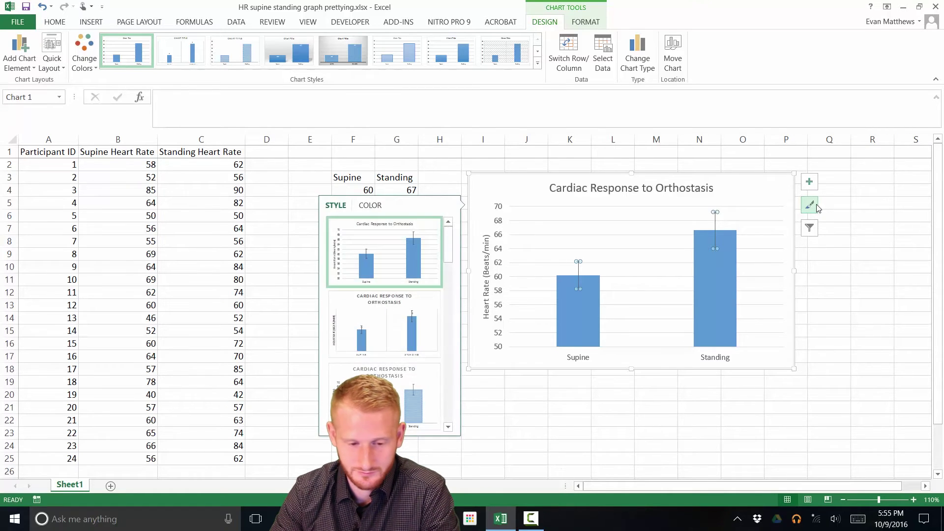
click(568, 460)
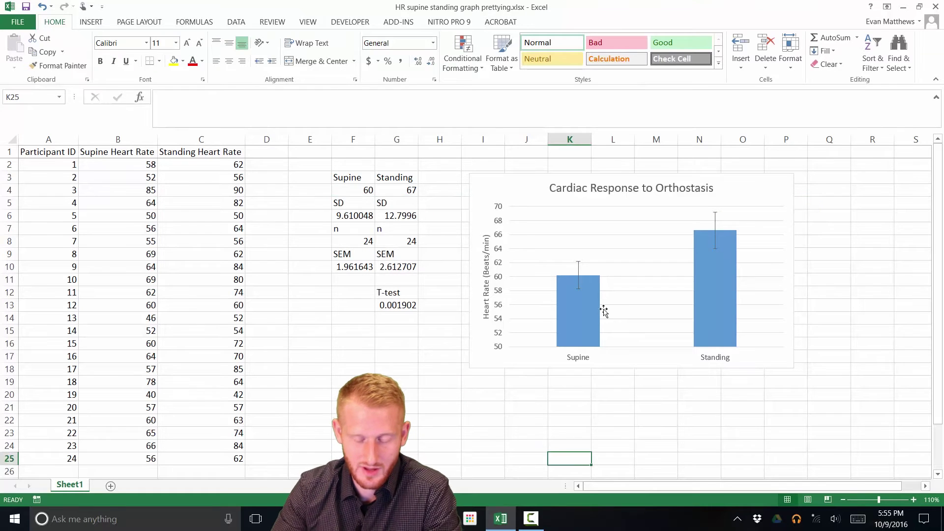
click(577, 326)
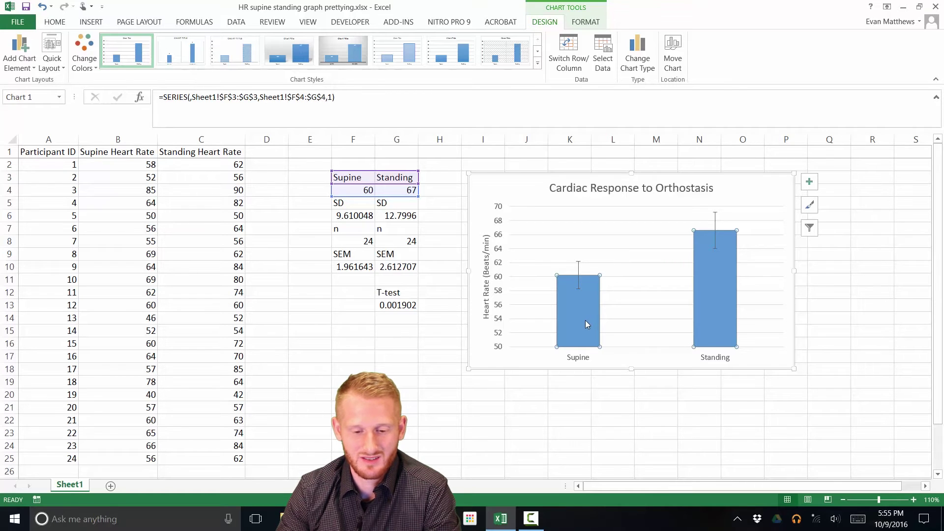
mouse_move(571, 343)
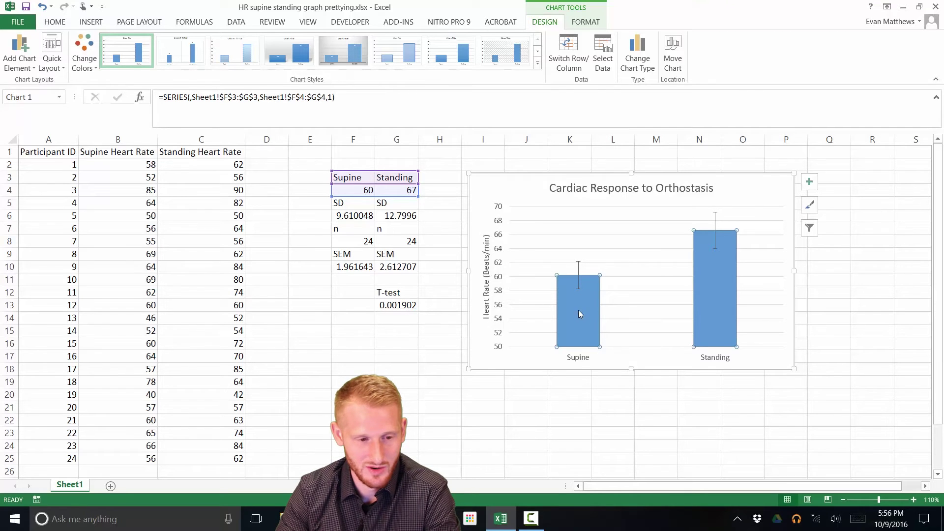
click(597, 432)
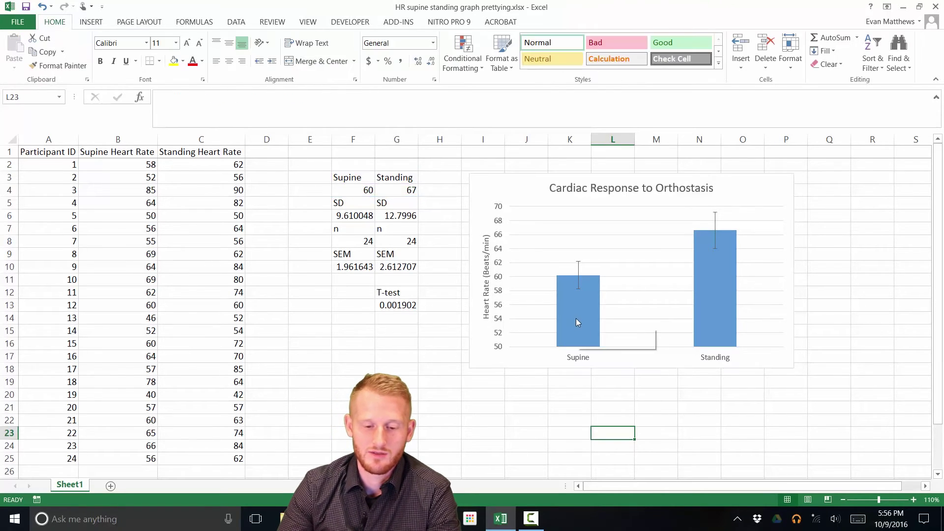
Apply a grey colour palette to the bar series
click(576, 318)
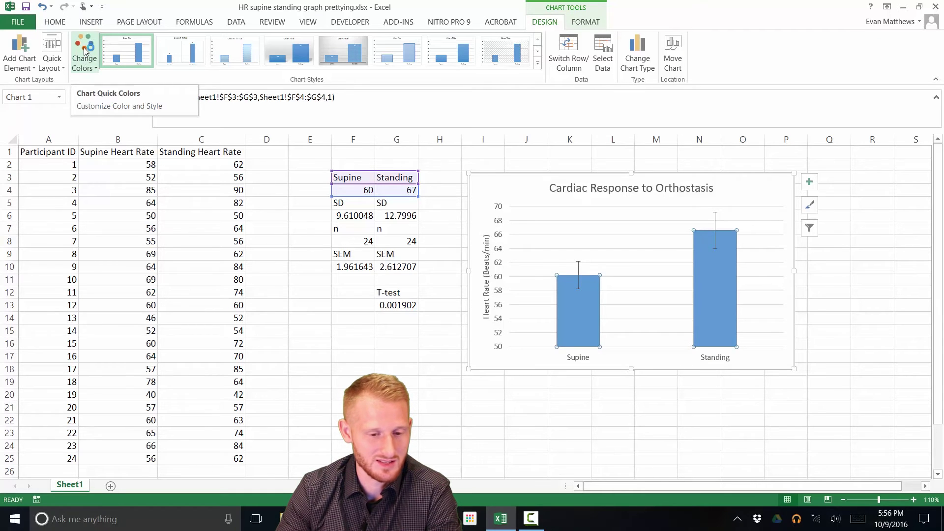
click(86, 51)
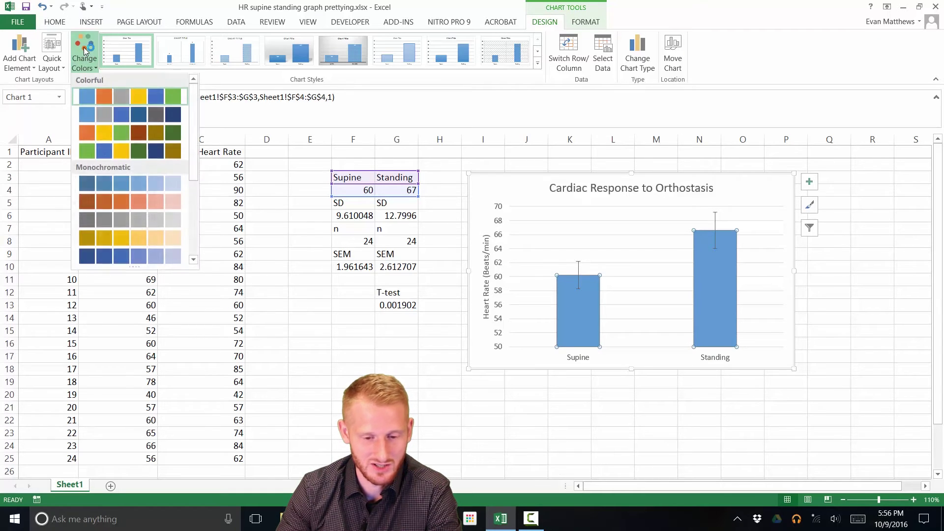
click(91, 221)
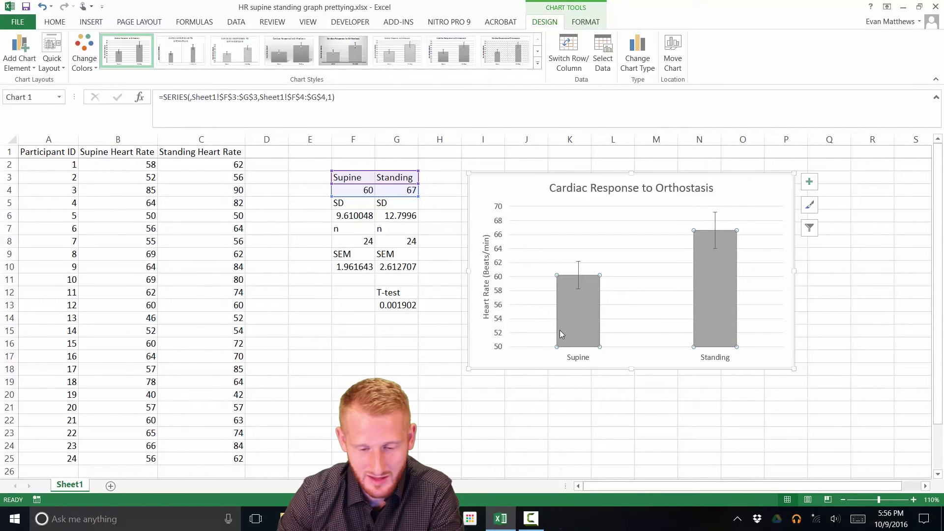
In Format Data Series, give the bars a solid outline and No fill
right_click(579, 323)
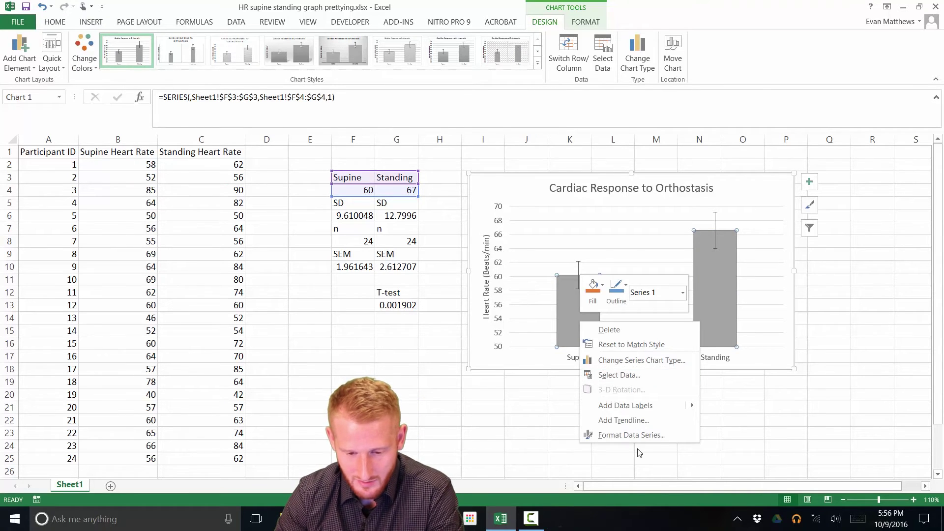
click(645, 434)
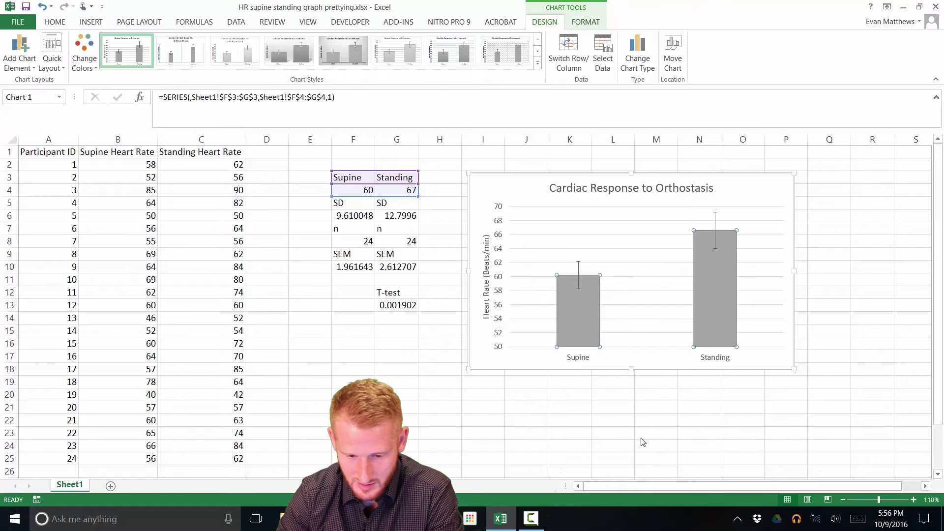
click(787, 186)
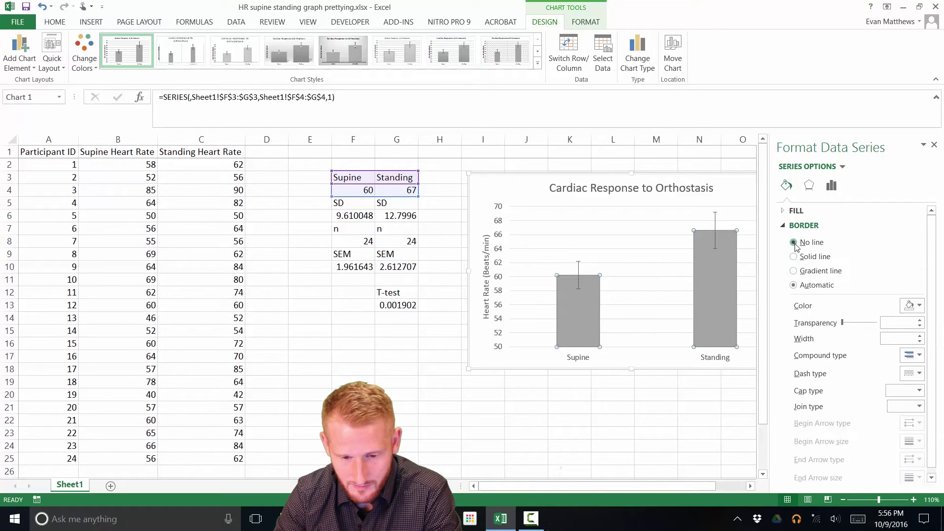
click(795, 255)
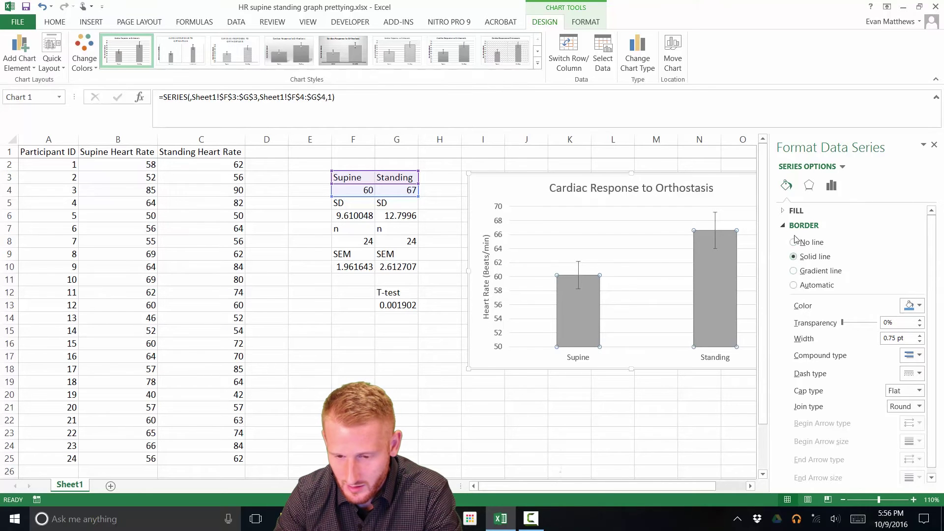
click(797, 211)
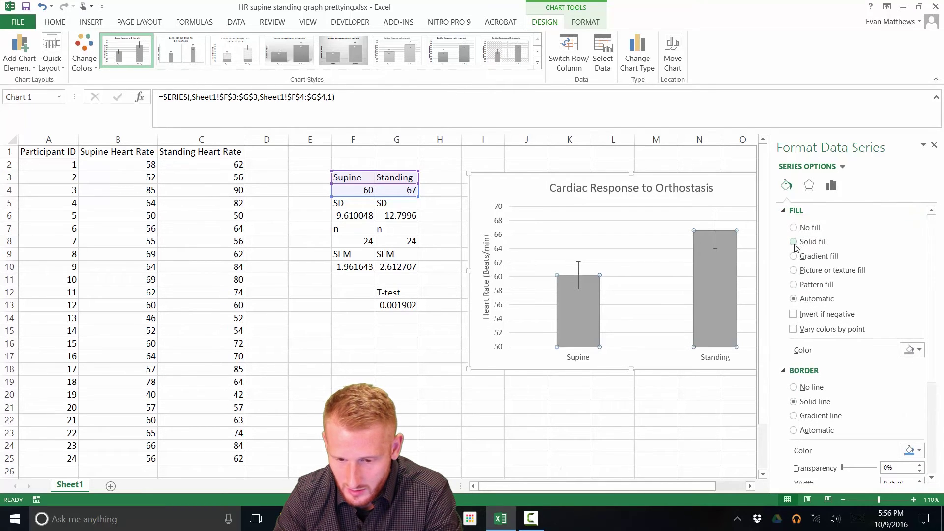
click(794, 242)
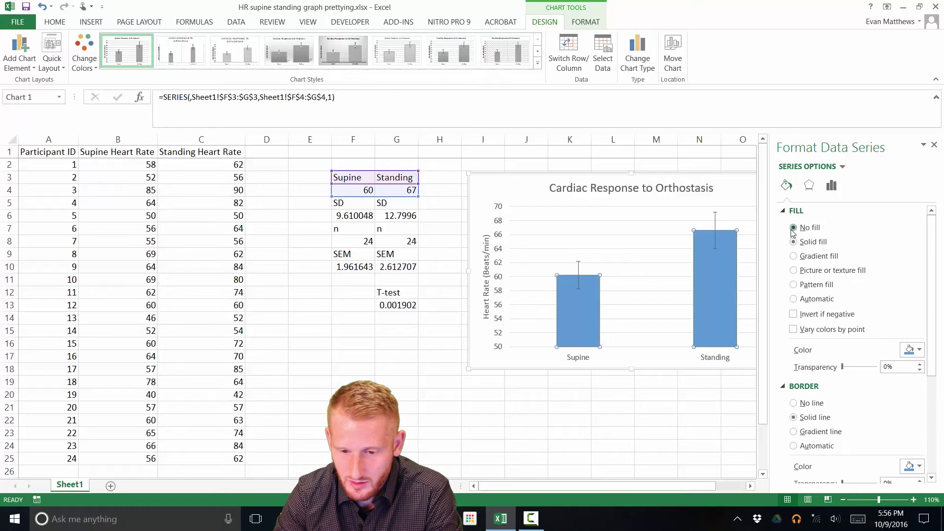
click(793, 228)
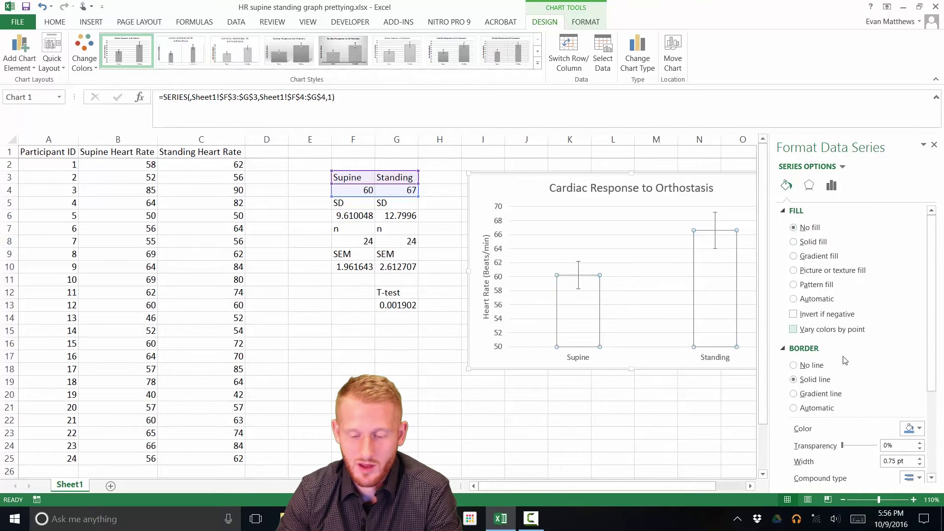
Make the bar outlines black with a 2 pt width
scroll(844, 384, down, 5)
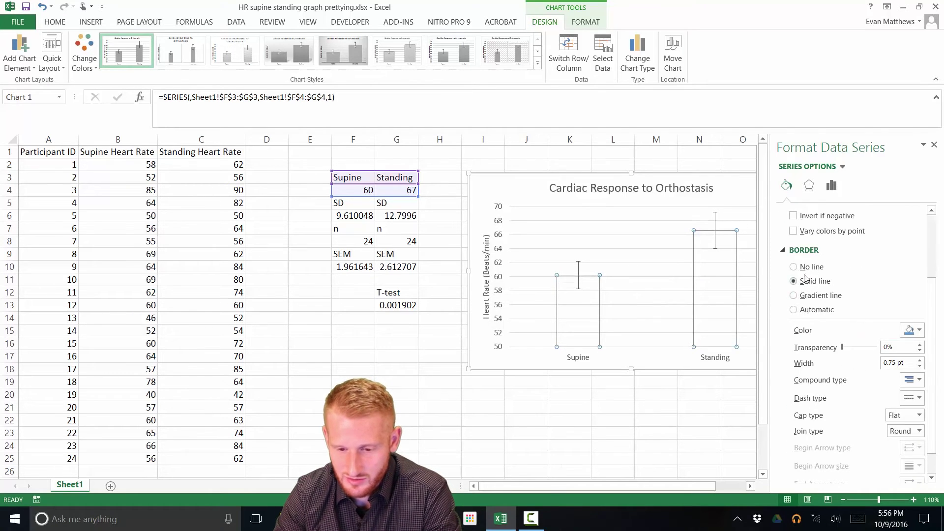
click(918, 331)
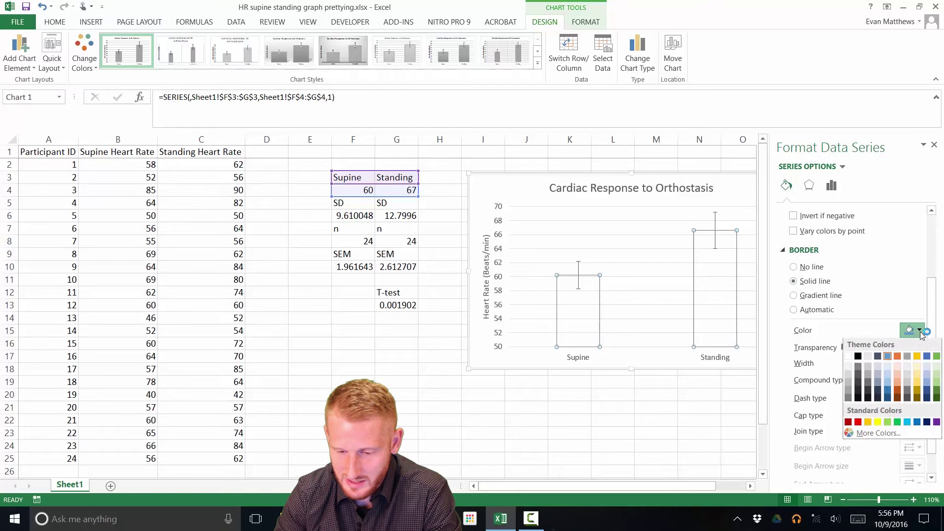
click(859, 359)
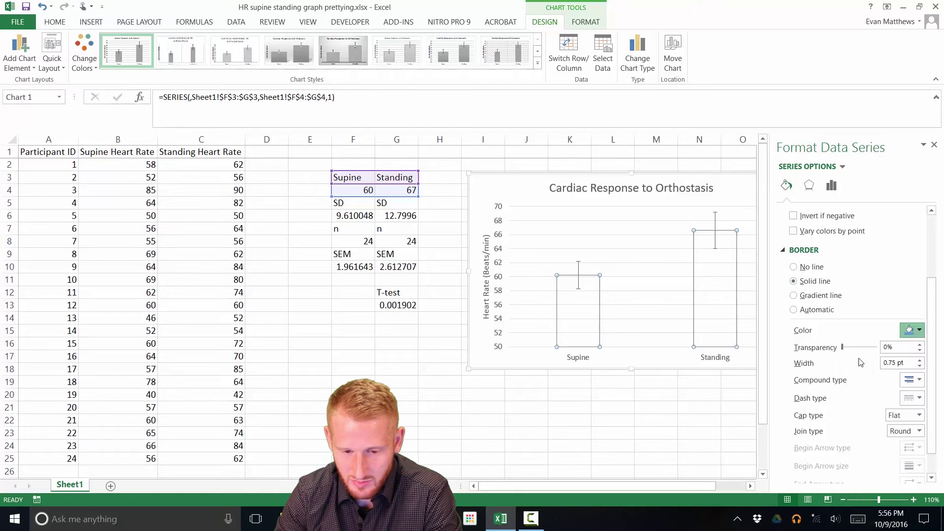
click(920, 360)
click(919, 360)
click(920, 360)
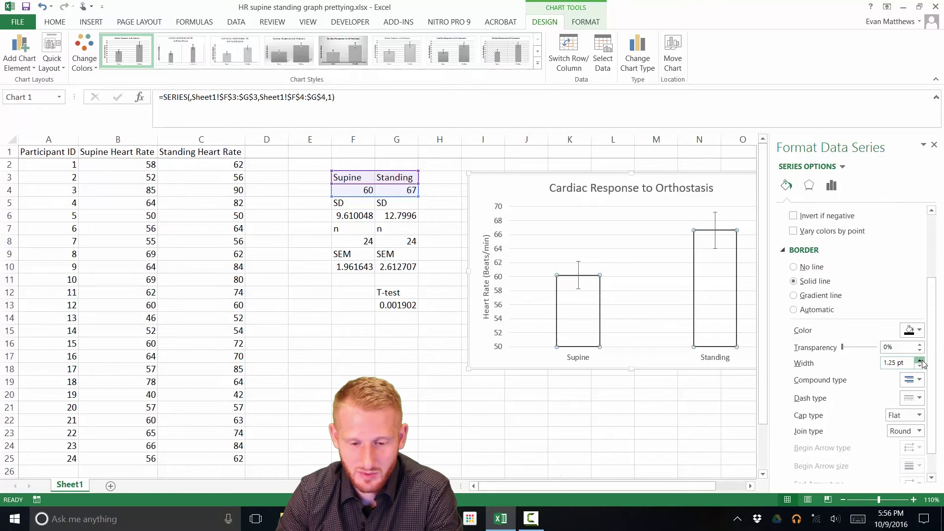
click(920, 361)
click(919, 361)
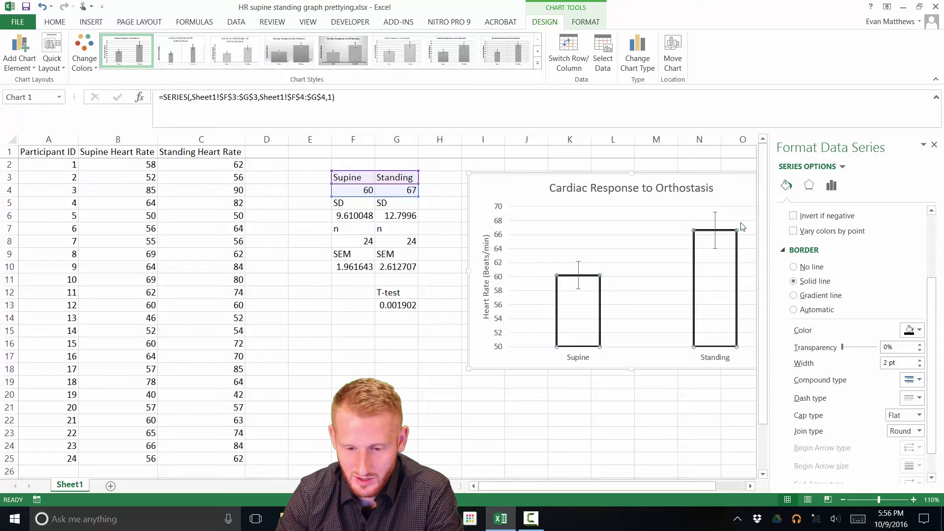
click(716, 227)
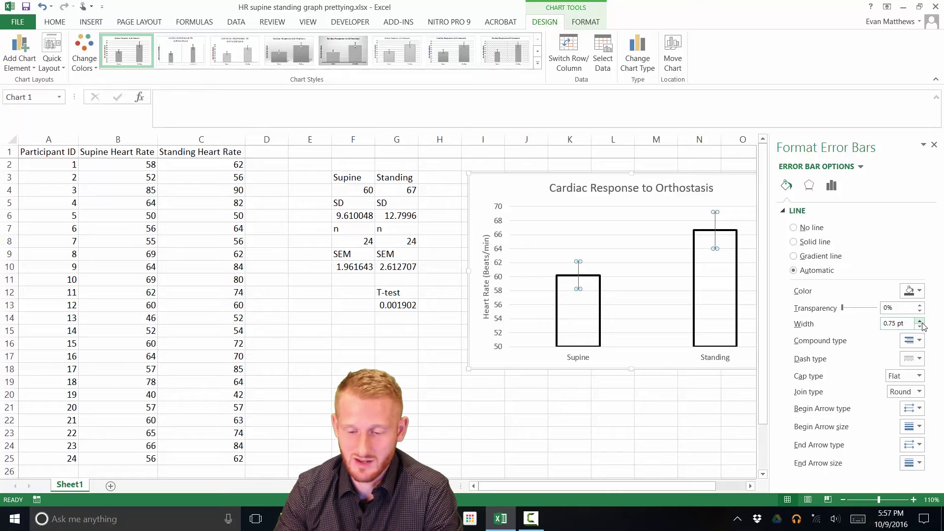
Raise the error bar line width step by step to 2 pt and close the Format Error Bars pane
click(920, 320)
click(921, 320)
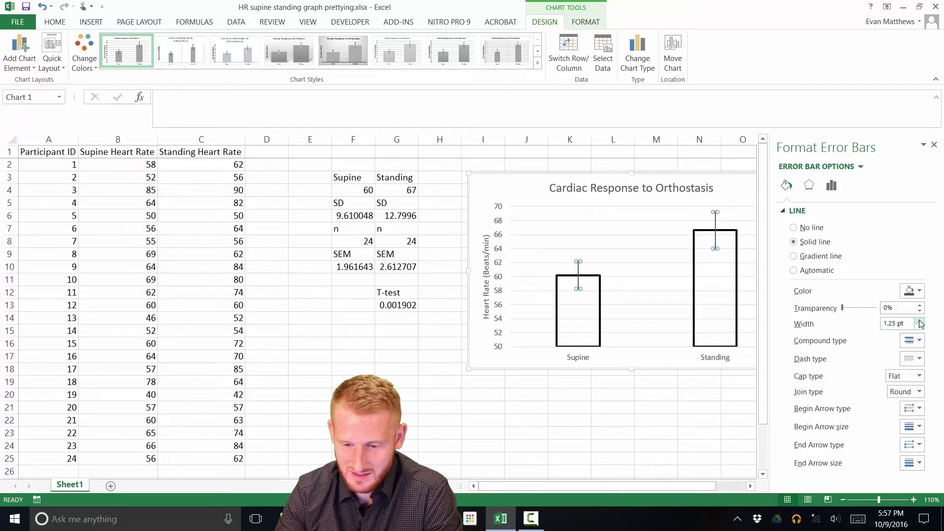
click(920, 321)
click(920, 320)
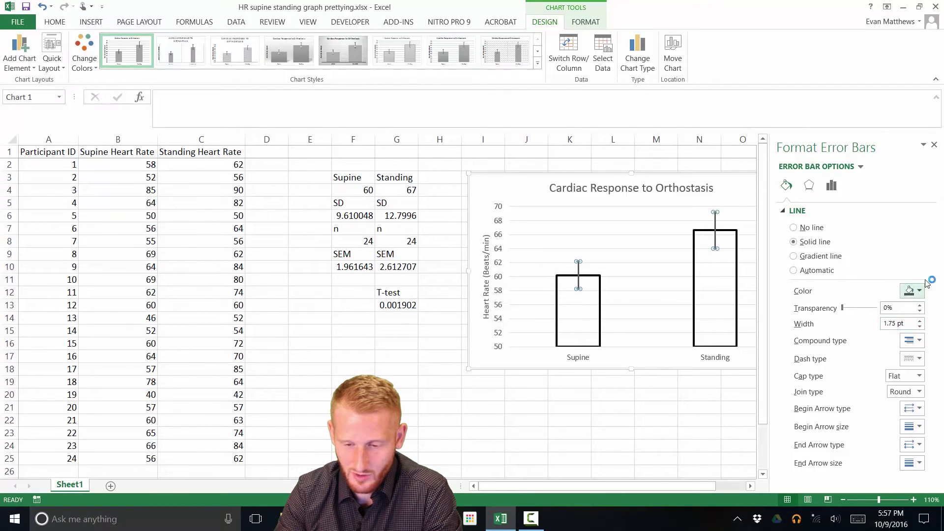
click(920, 321)
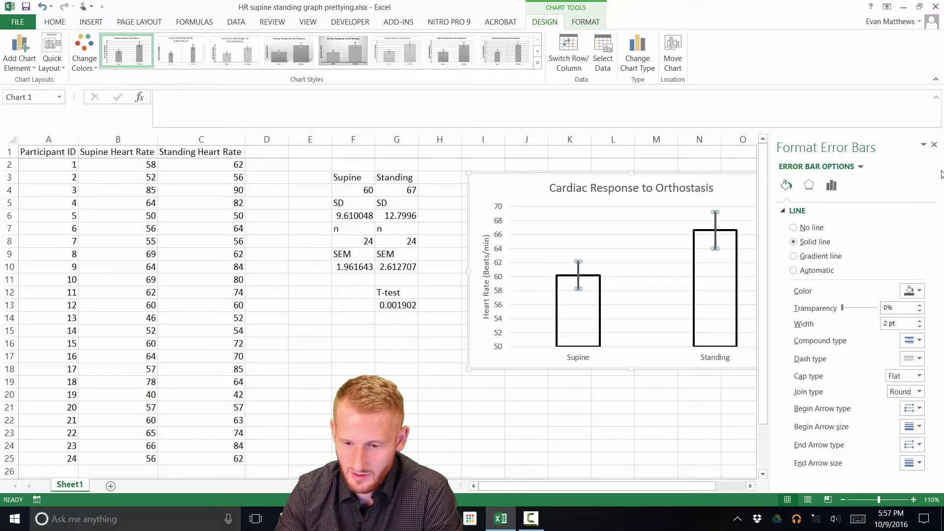
click(934, 145)
click(637, 411)
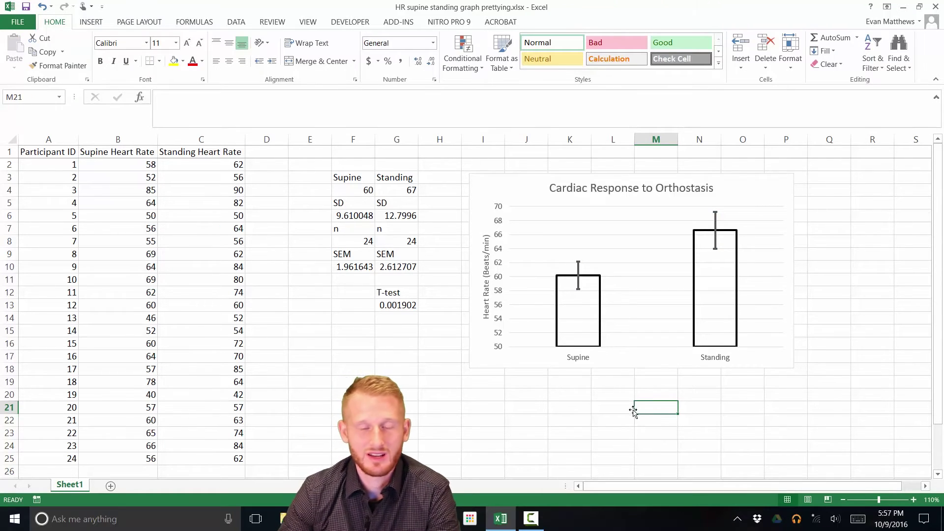
Give only the Supine bar a solid gray fill, leaving the Standing bar white
click(602, 313)
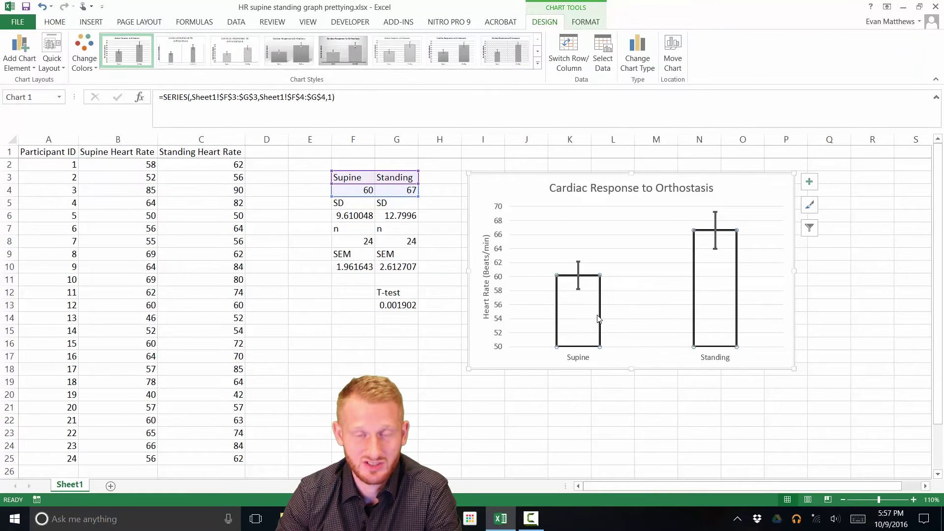
click(600, 314)
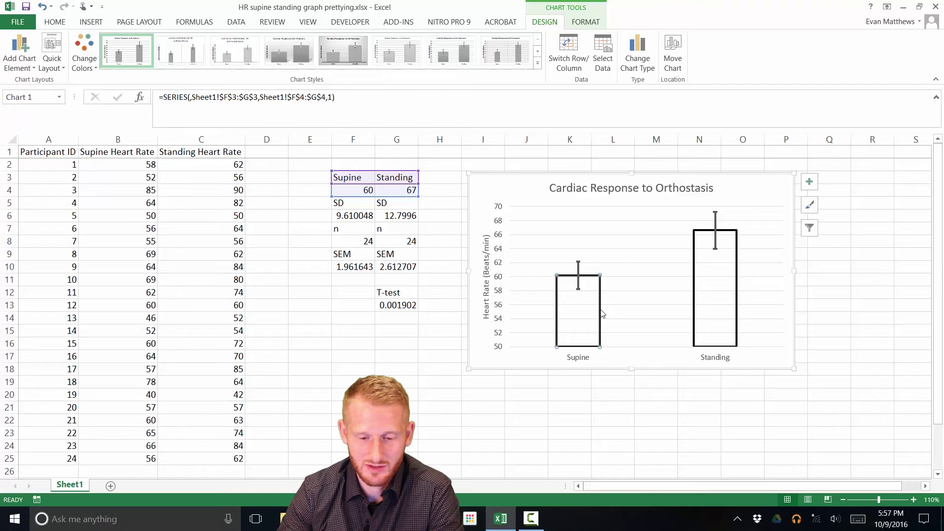
right_click(594, 316)
click(660, 423)
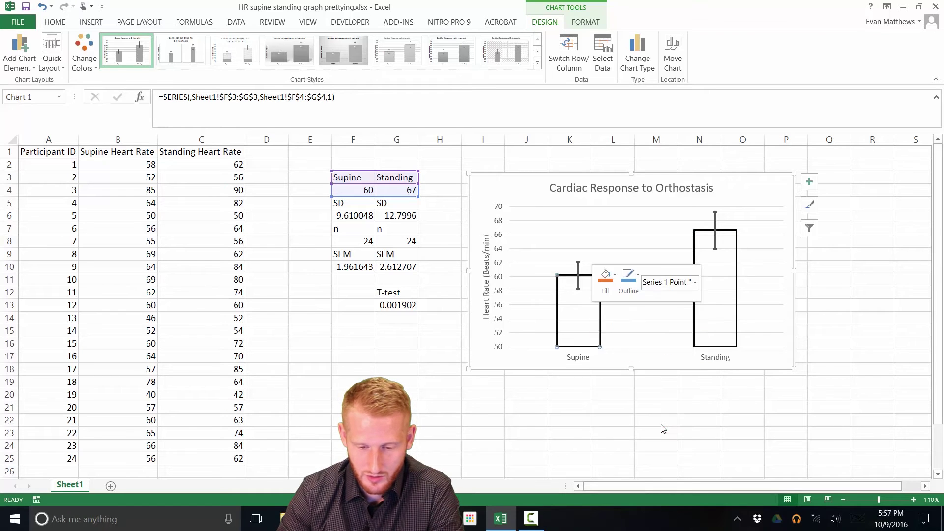
click(786, 187)
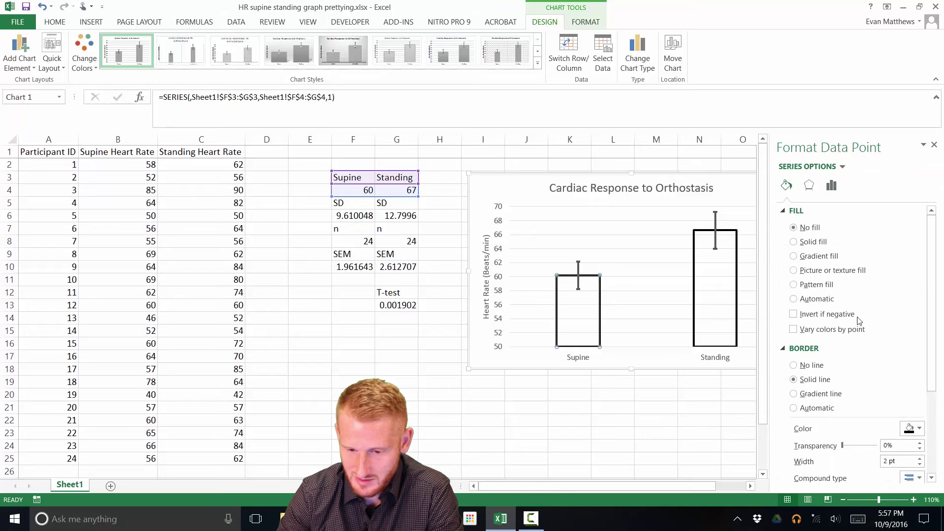
click(793, 241)
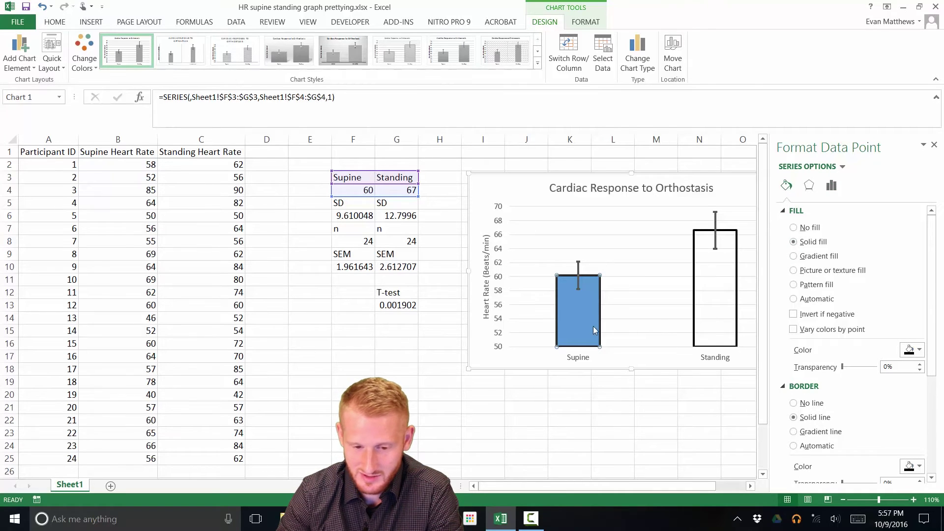
mouse_move(581, 327)
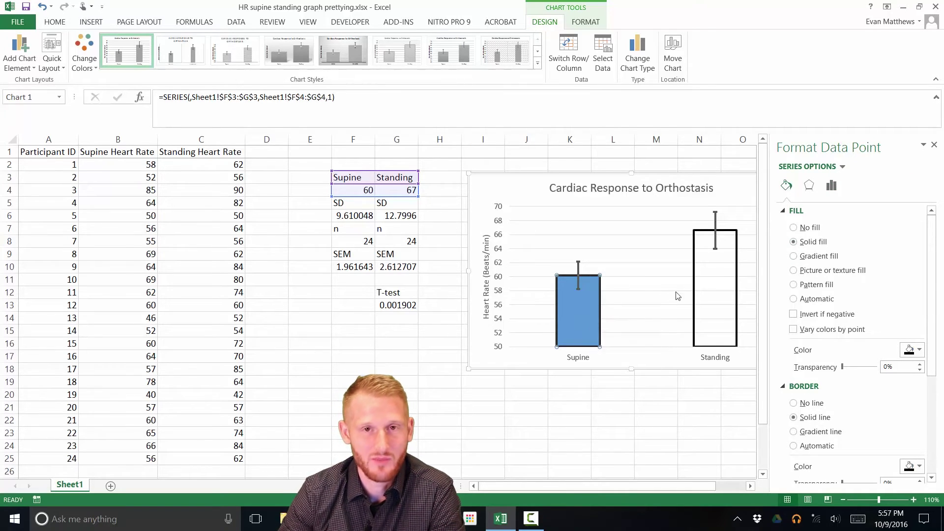
click(909, 351)
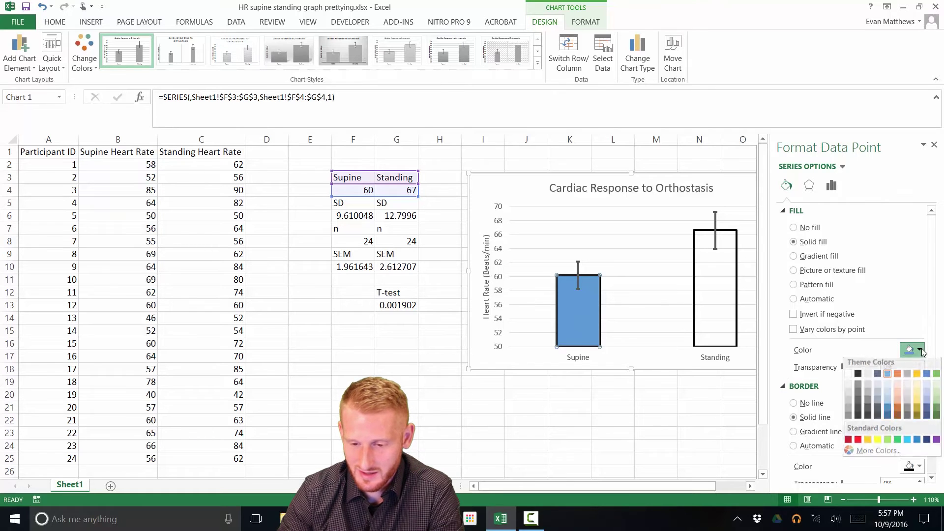
click(849, 414)
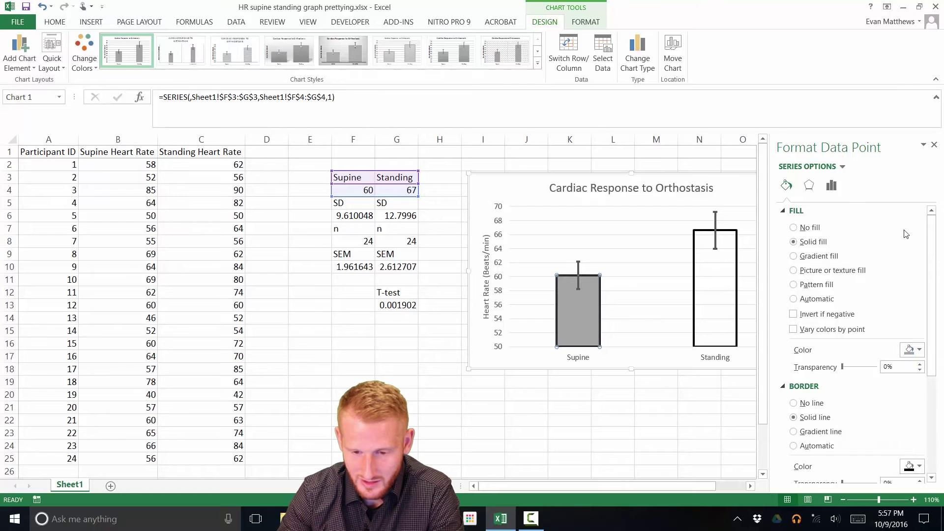
click(935, 145)
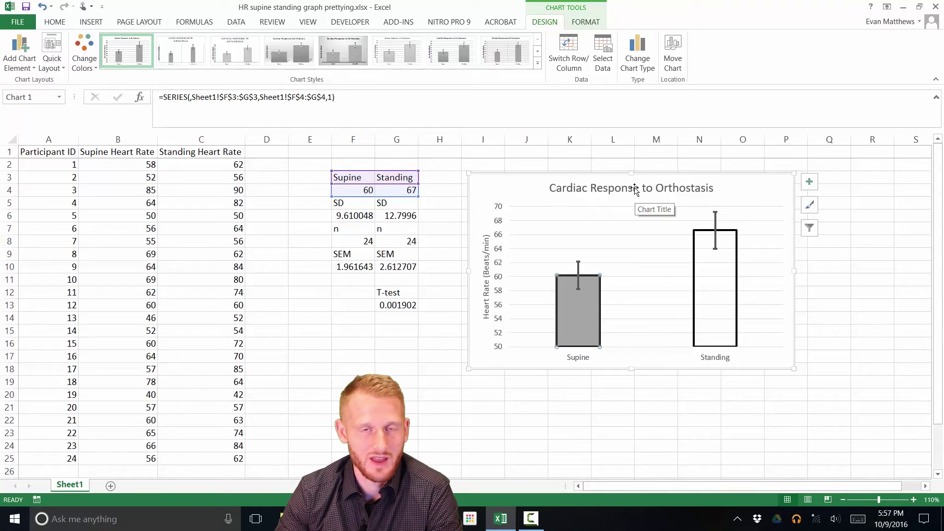
Delete the chart title and remove the horizontal gridlines from the plot area
click(634, 190)
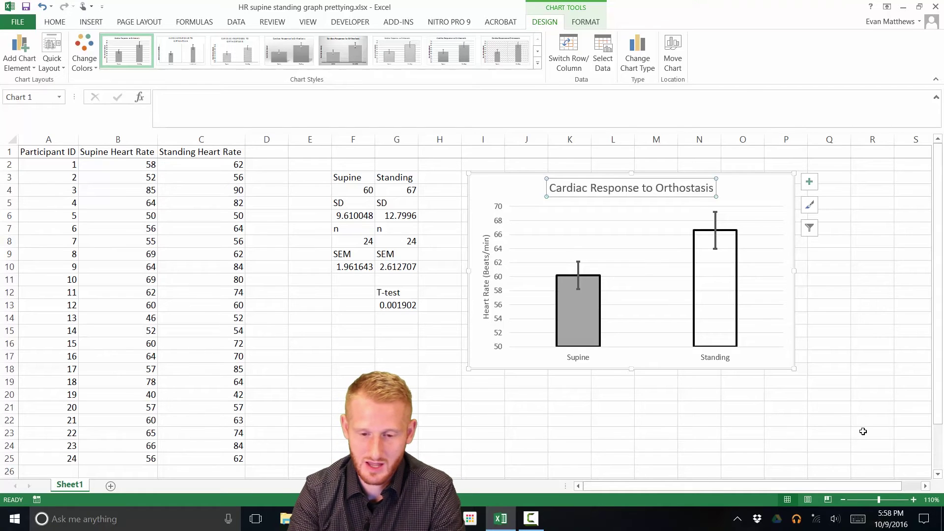
key(Delete)
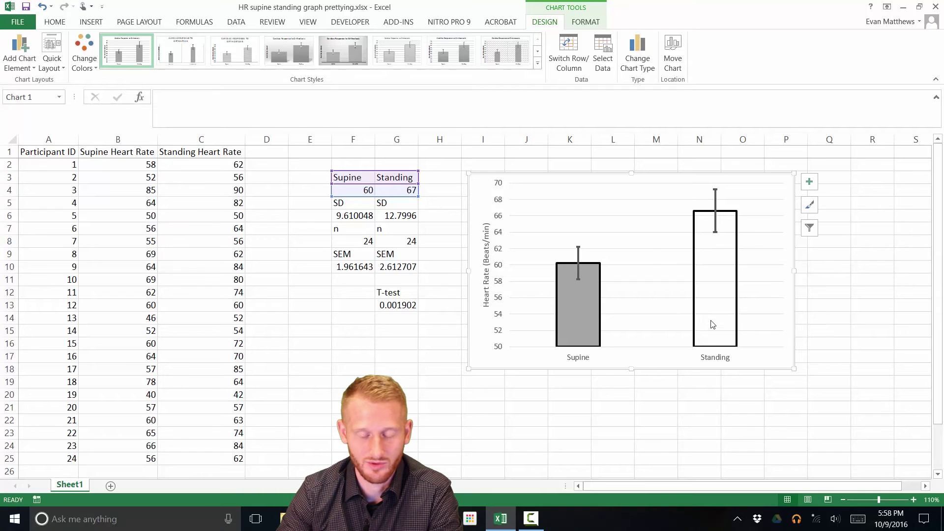
click(614, 235)
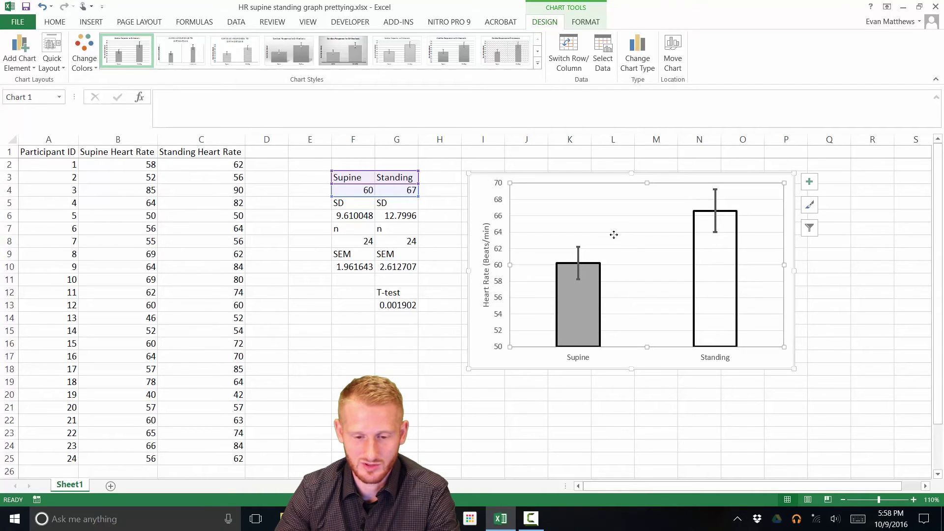
click(615, 234)
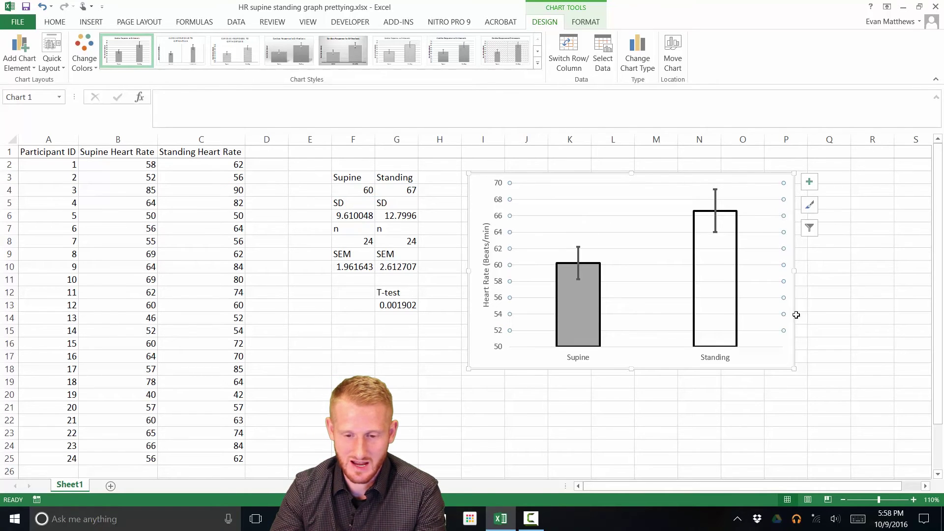
key(Escape)
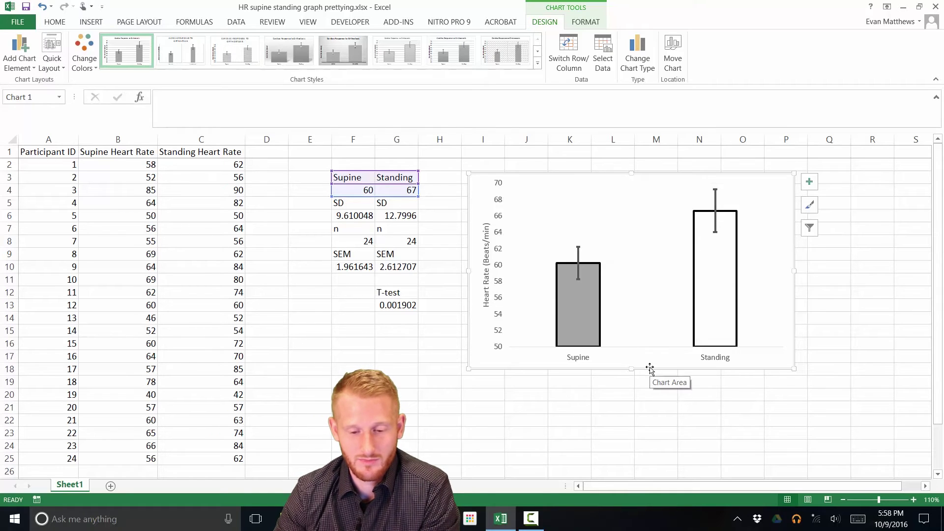
click(535, 350)
Make the Supine/Standing category axis a solid line 2 pt wide
right_click(534, 348)
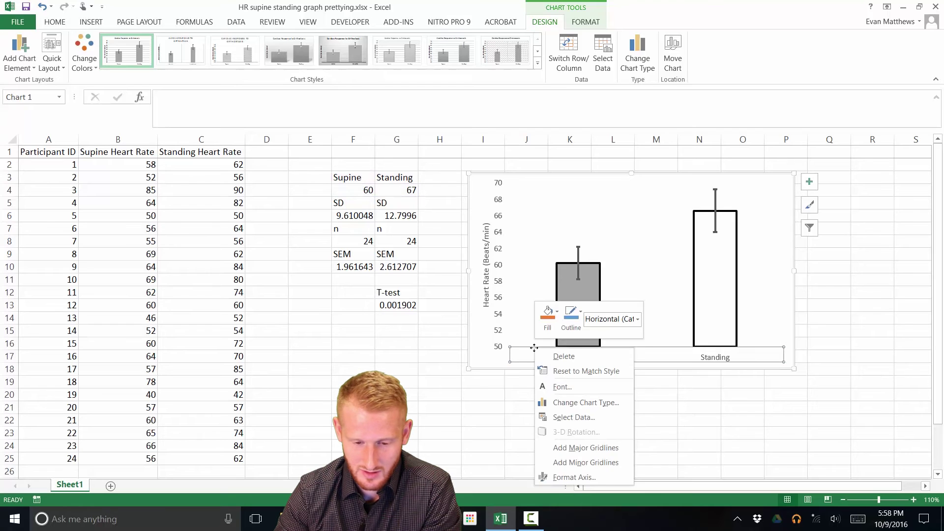
click(571, 477)
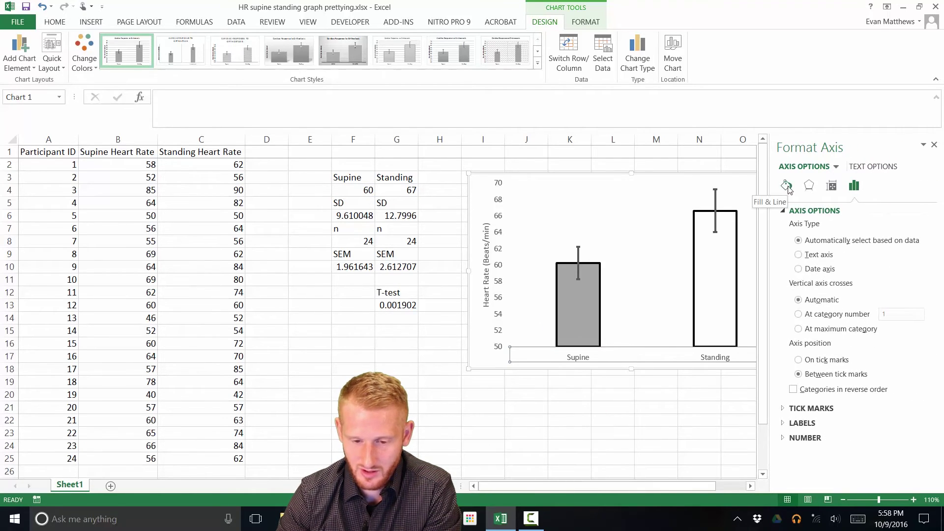
click(787, 186)
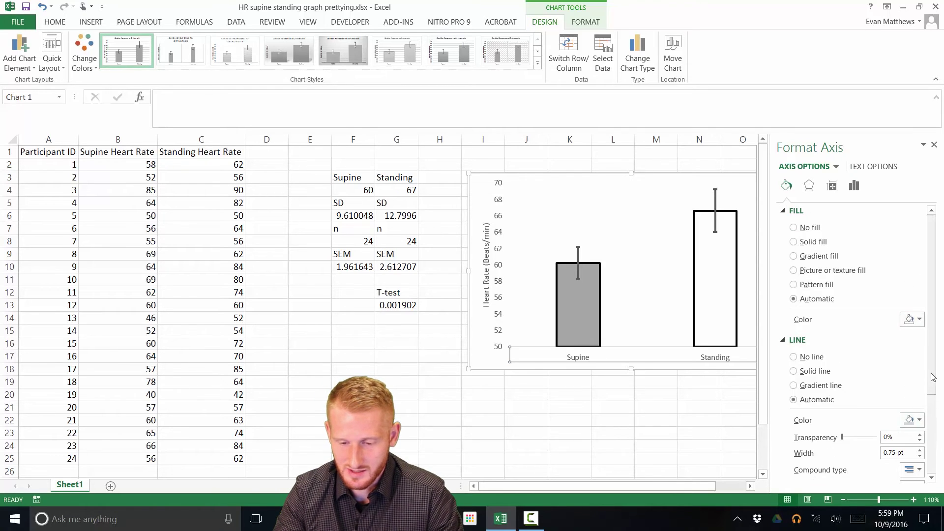
scroll(932, 386, down, 3)
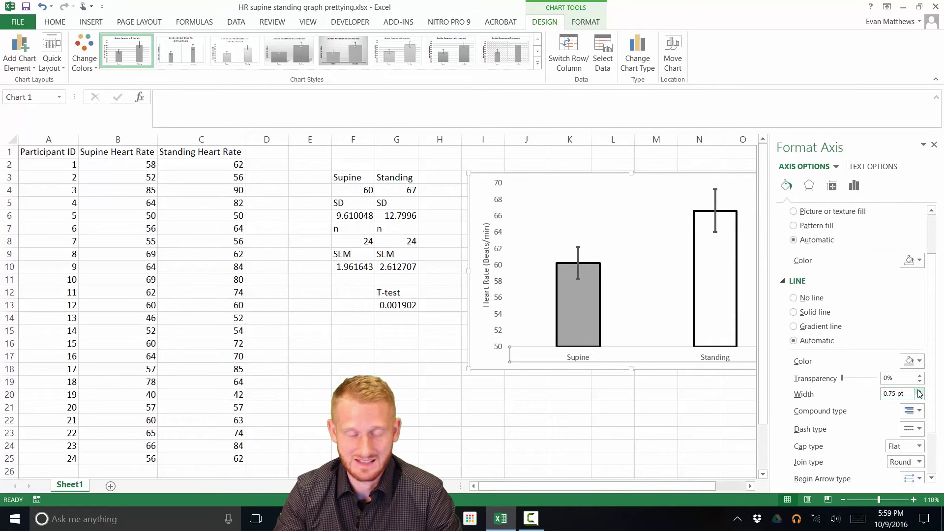
click(920, 391)
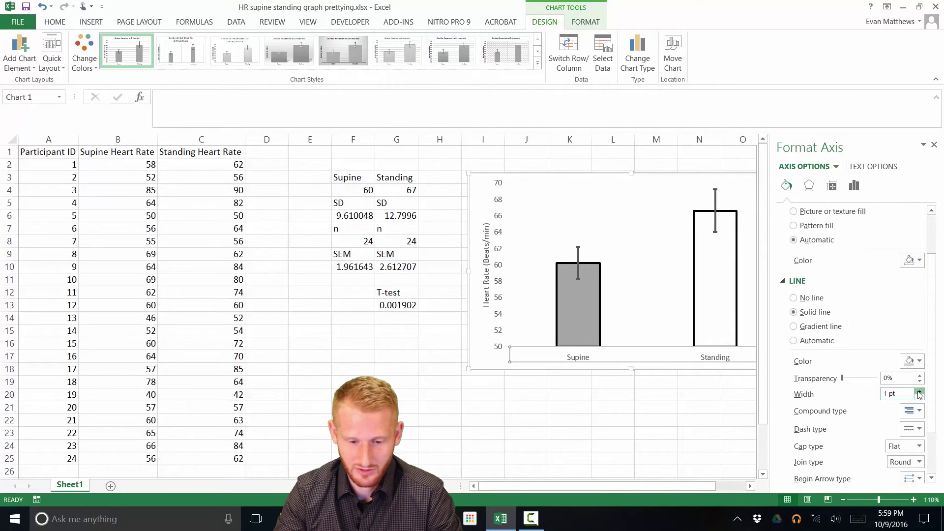
click(920, 391)
click(919, 392)
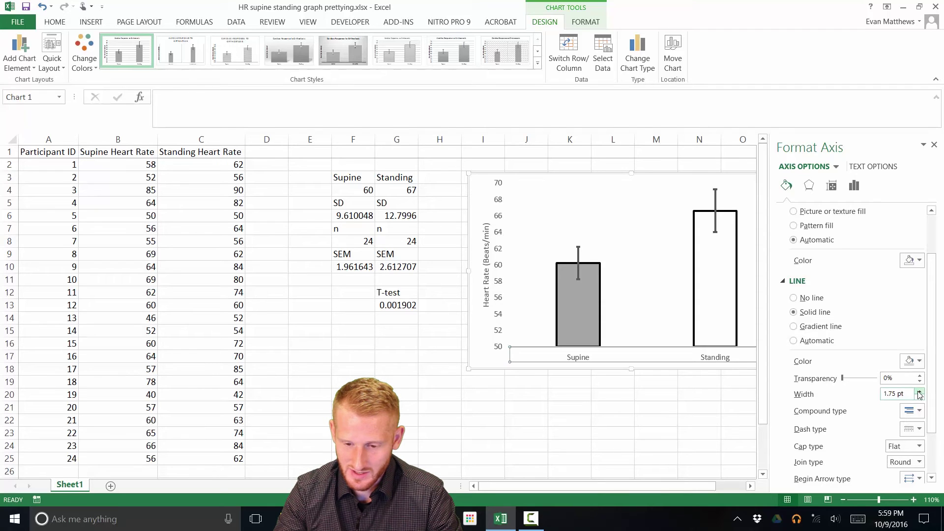
click(920, 392)
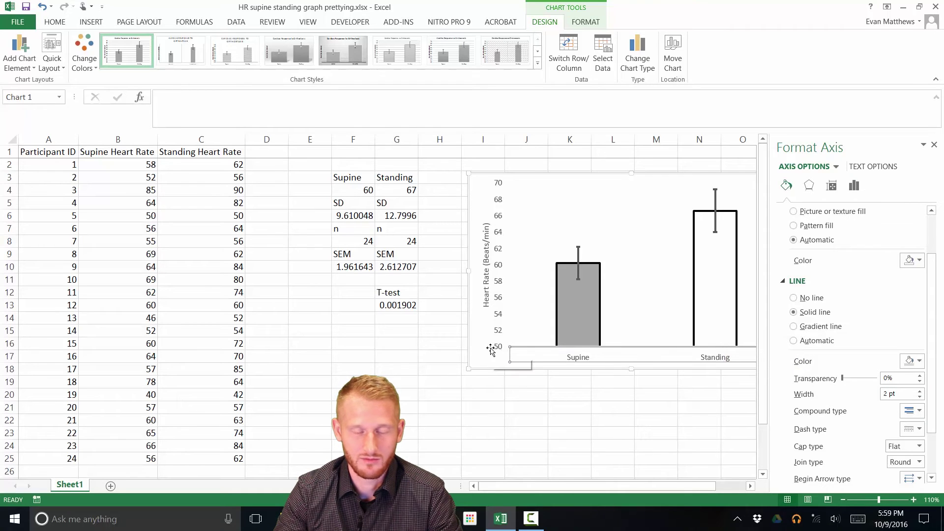
click(576, 414)
click(538, 407)
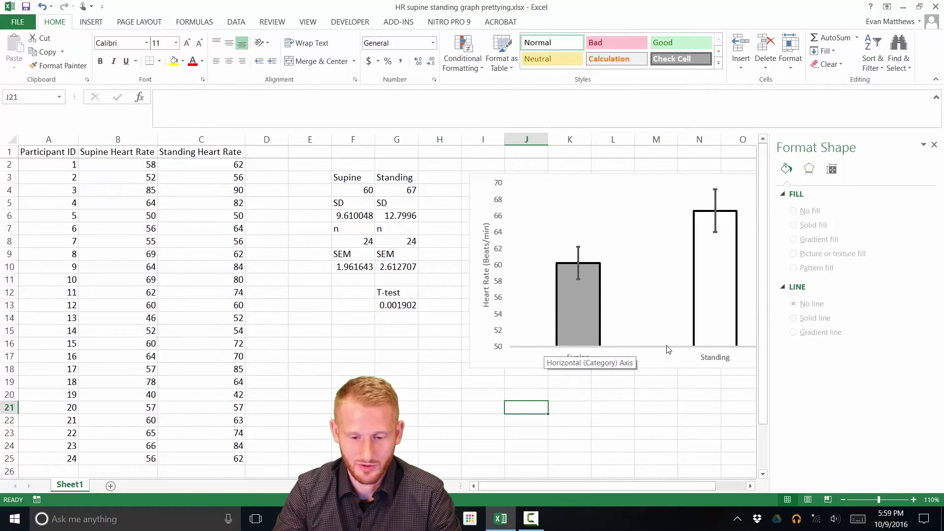
Color the horizontal axis line black
click(625, 348)
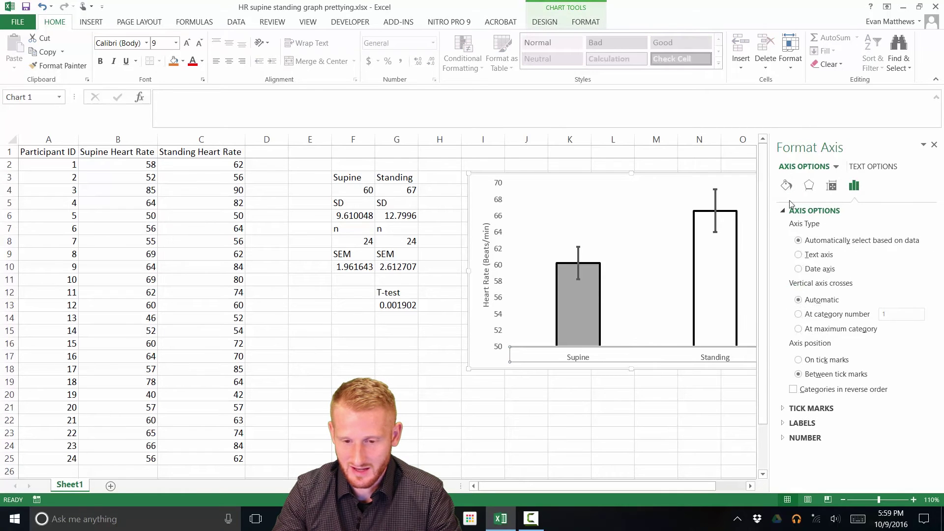
click(787, 185)
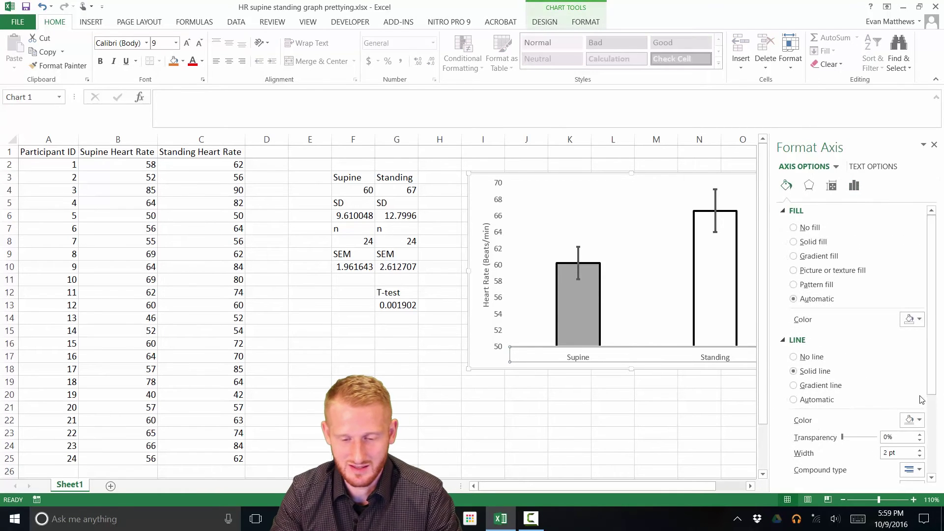
click(919, 421)
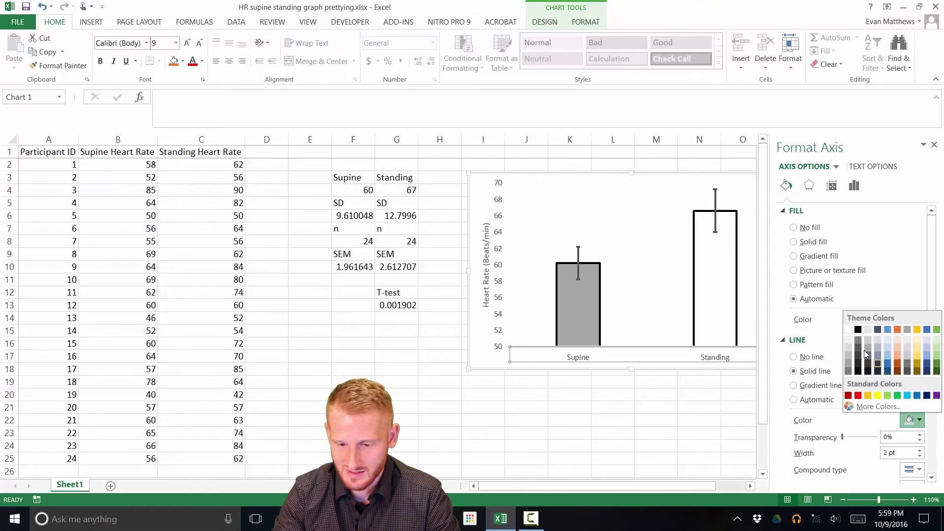
click(857, 331)
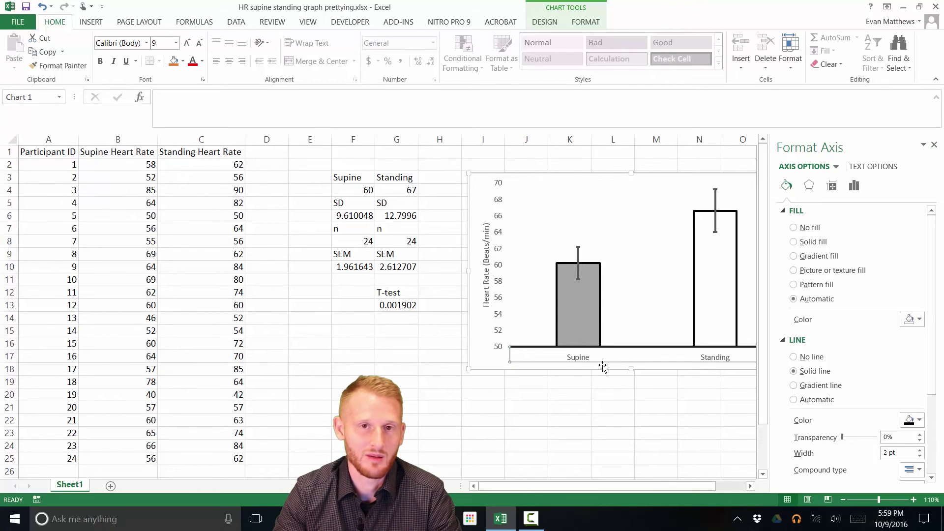
click(501, 298)
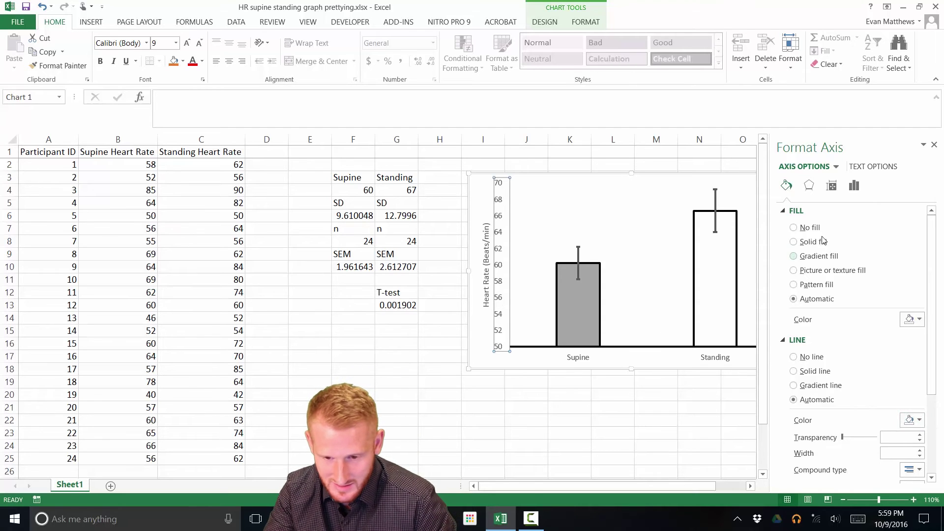
Make the vertical axis numbers black and bold
scroll(834, 340, down, 2)
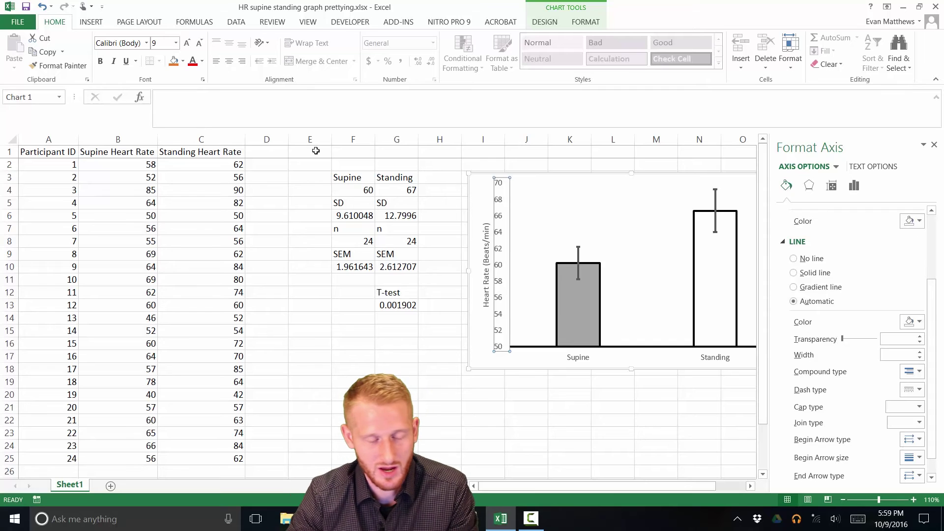
click(183, 62)
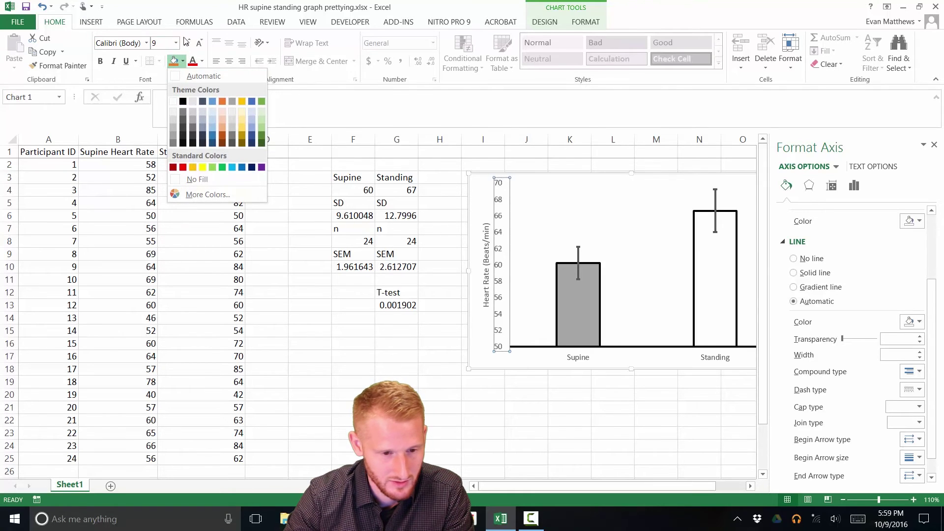
click(183, 62)
click(202, 61)
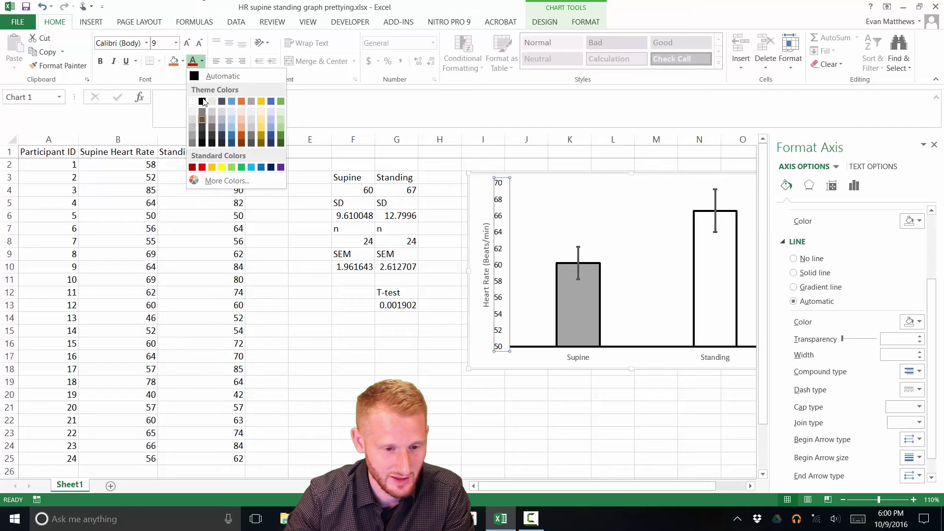
click(202, 102)
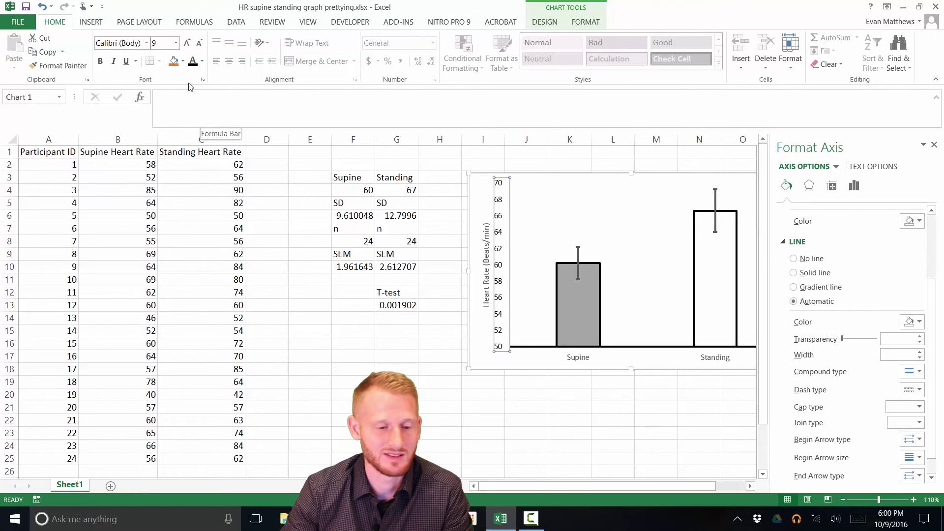
click(100, 62)
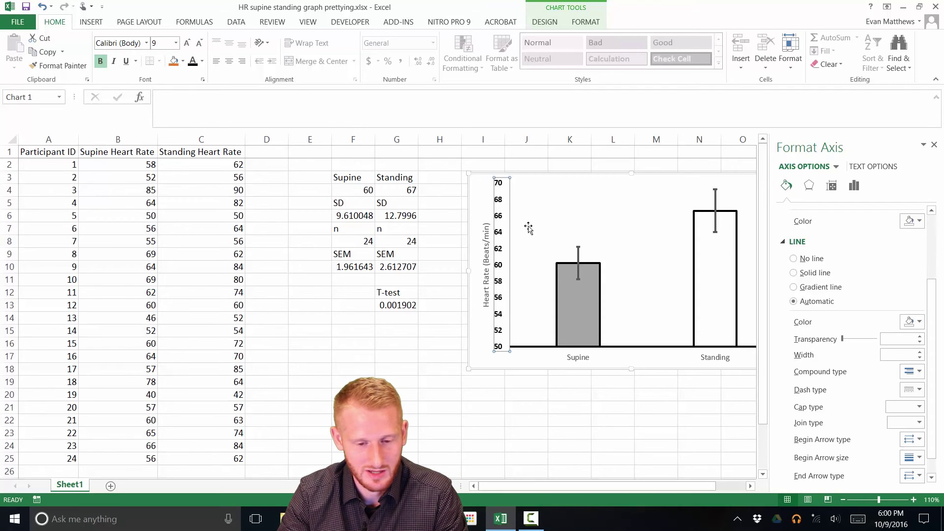
Make the Heart Rate (Beats/min) axis title bold black text
click(486, 291)
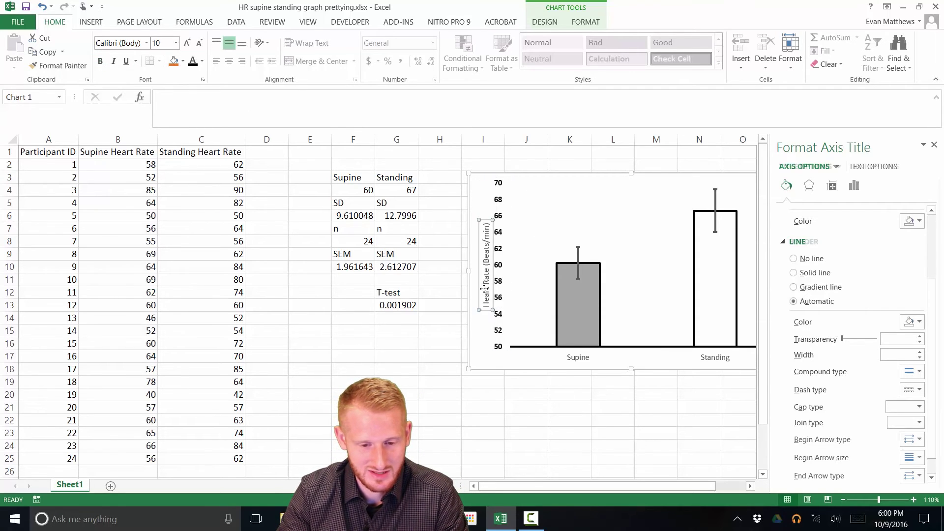
click(202, 61)
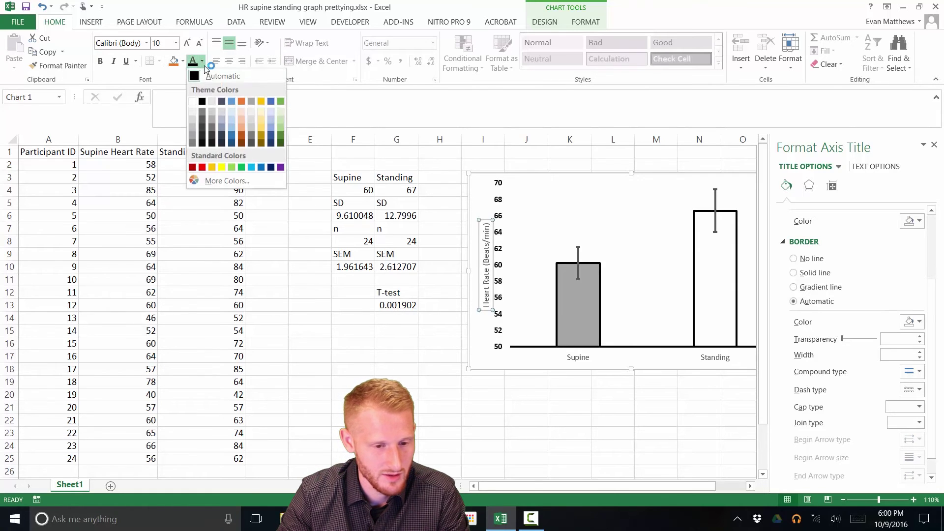
click(212, 99)
click(100, 62)
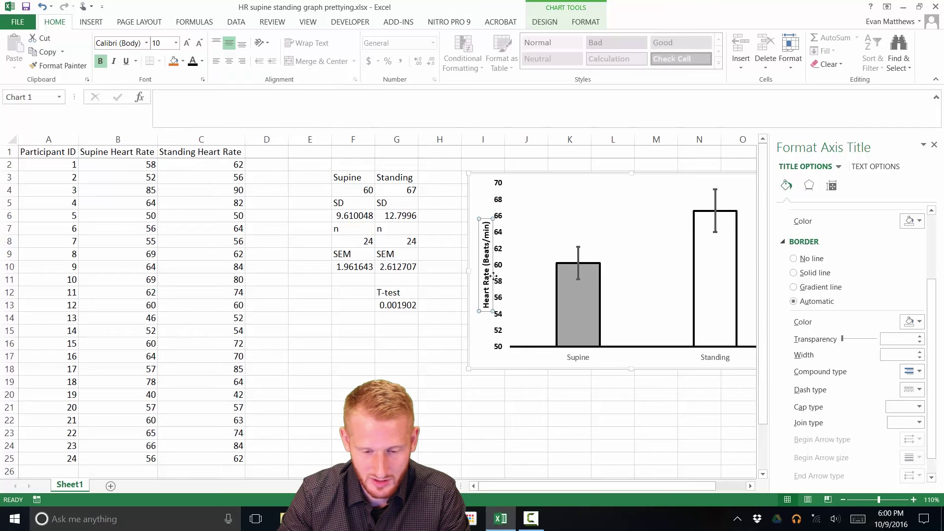
Make the Supine and Standing category labels bold
click(587, 362)
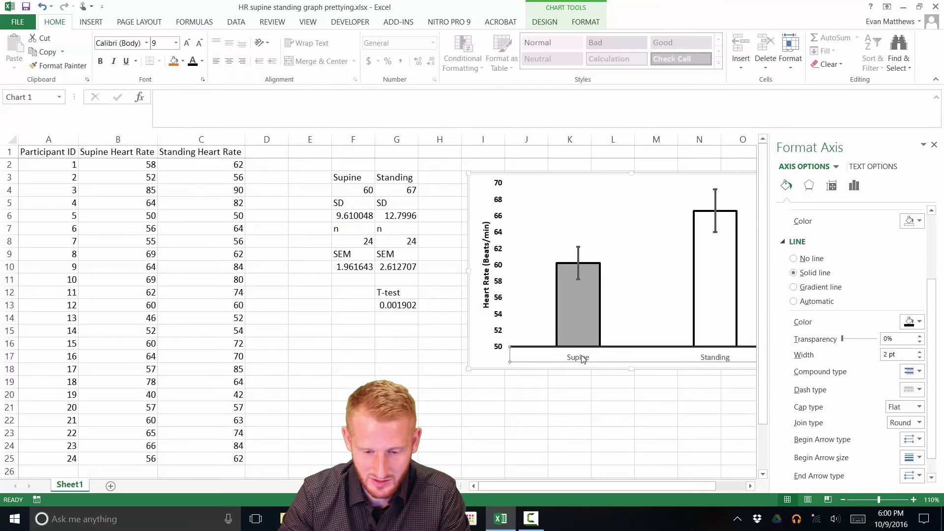
click(201, 61)
click(202, 101)
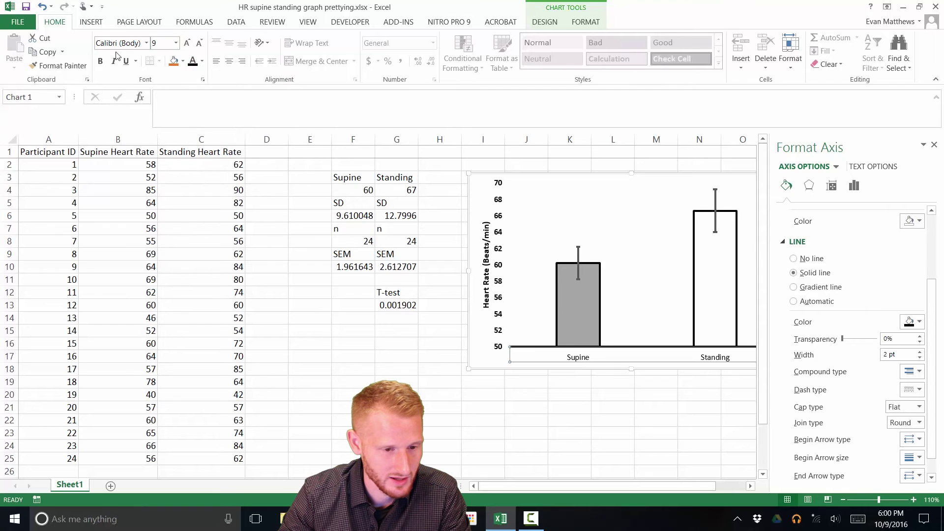
click(100, 61)
click(537, 385)
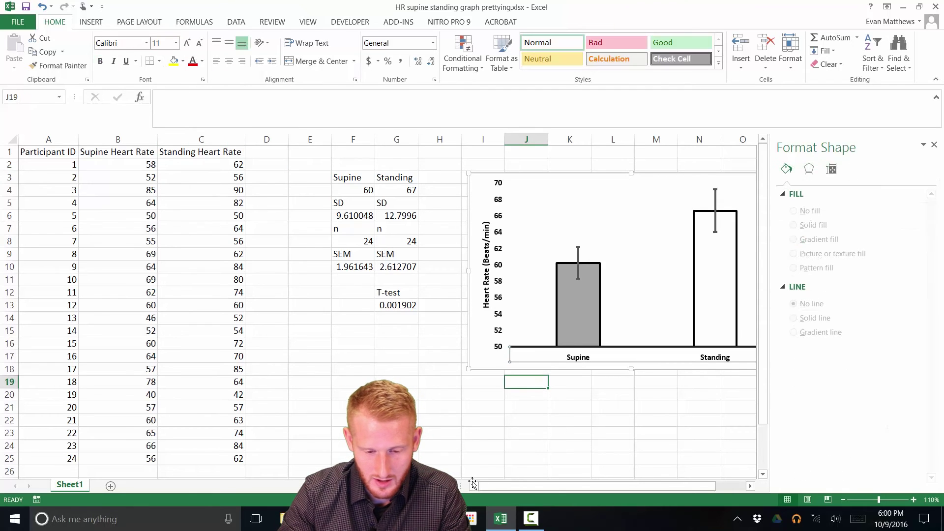
drag(561, 485, 592, 487)
click(540, 409)
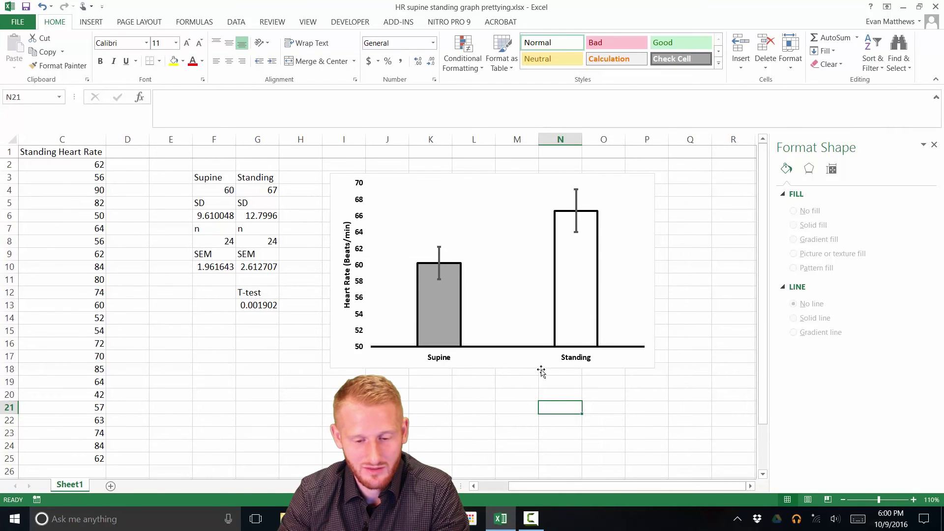
Shrink the bars' gap width to 92% so the Supine and Standing bars widen
click(558, 301)
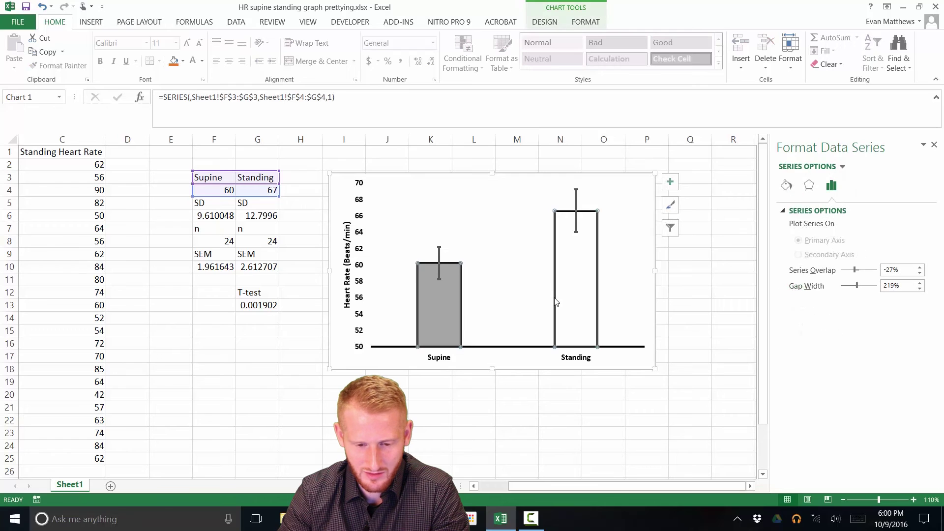
click(556, 304)
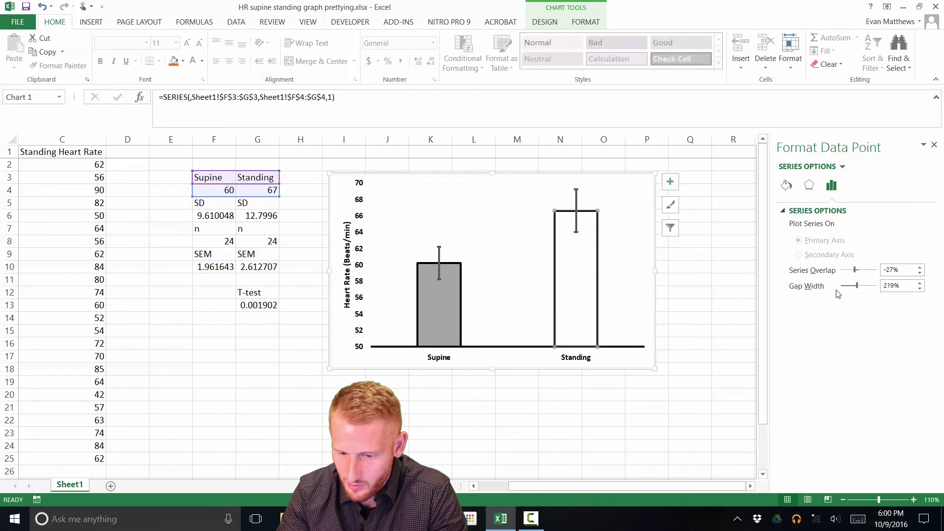
drag(859, 289, 848, 291)
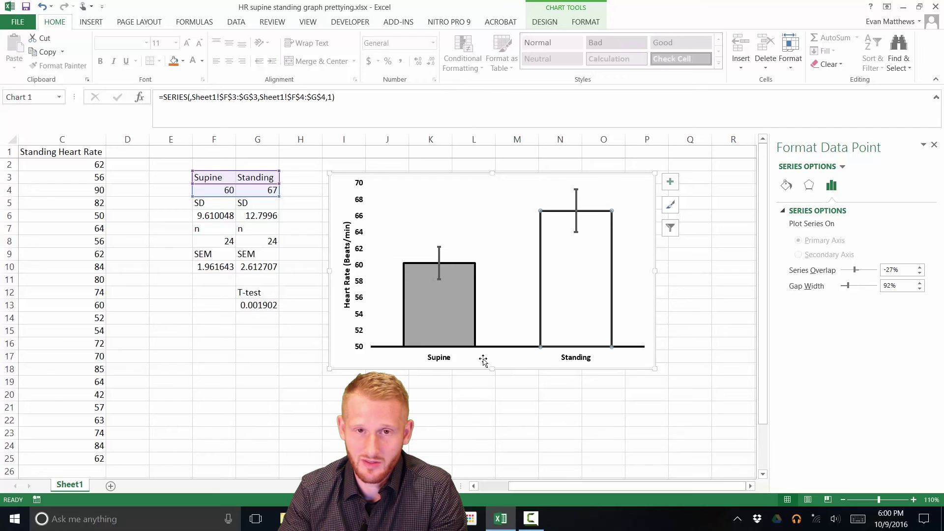
click(446, 362)
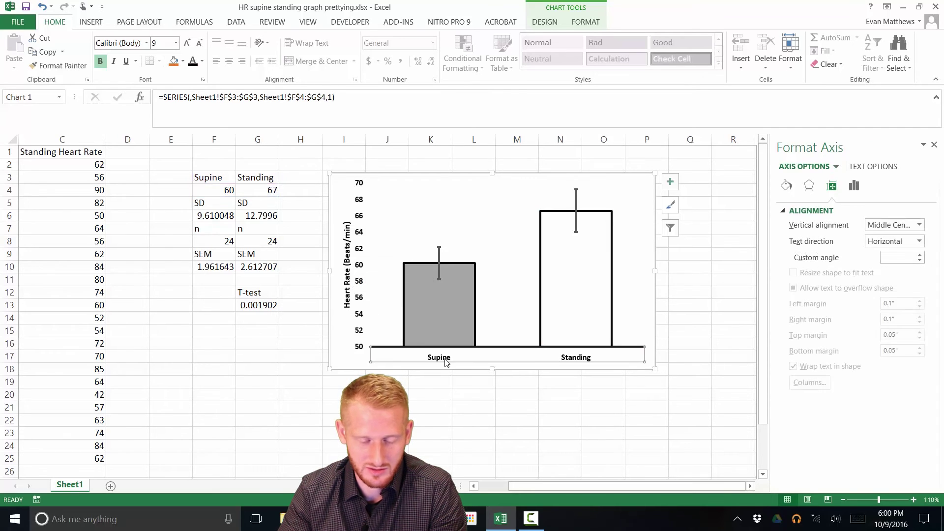
Set the Supine/Standing labels and the Heart Rate (Beats/min) axis title to 14 point
click(176, 43)
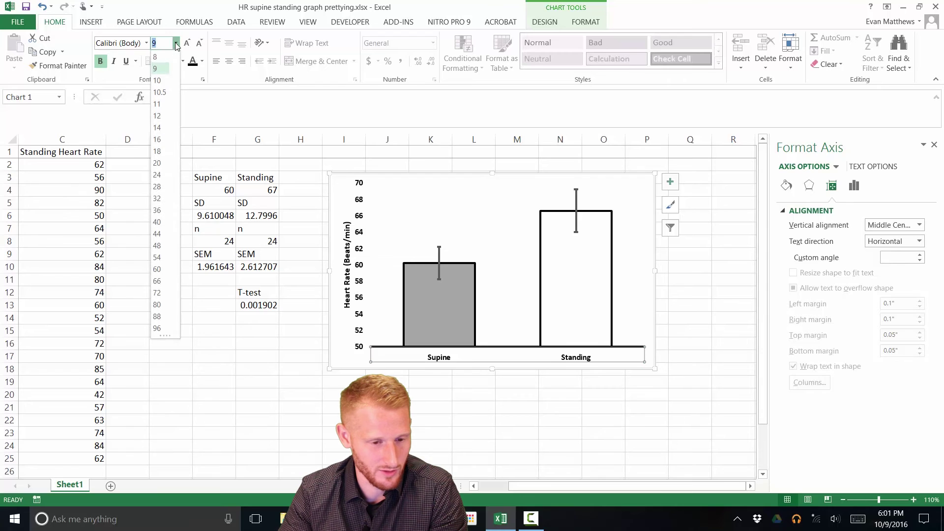
click(157, 128)
click(347, 268)
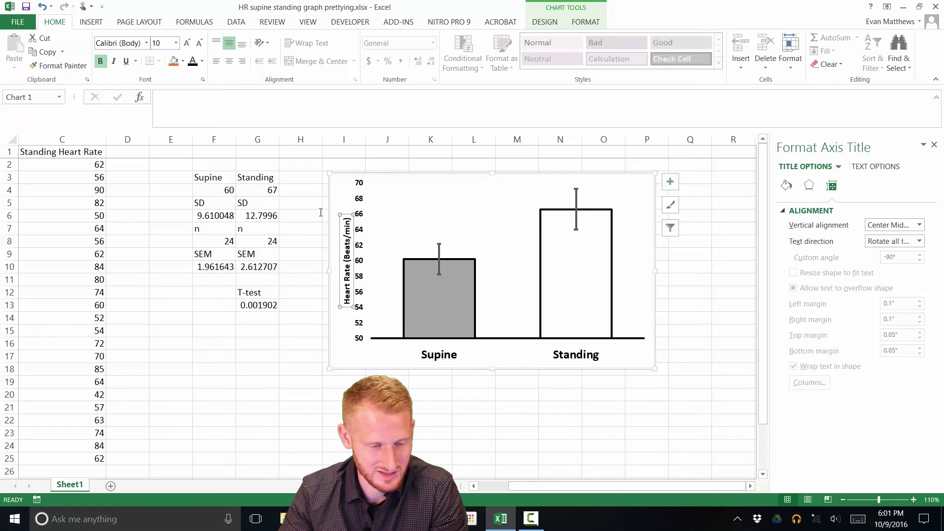
click(176, 43)
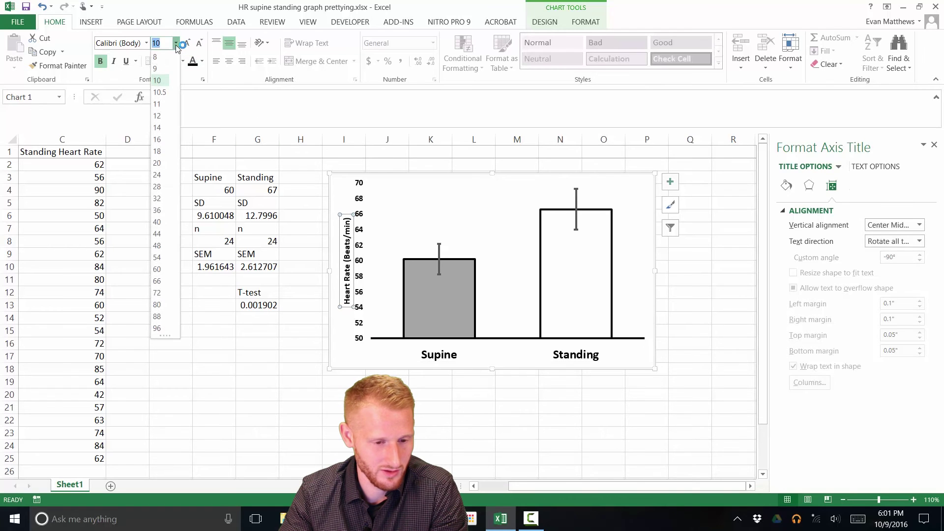
click(159, 129)
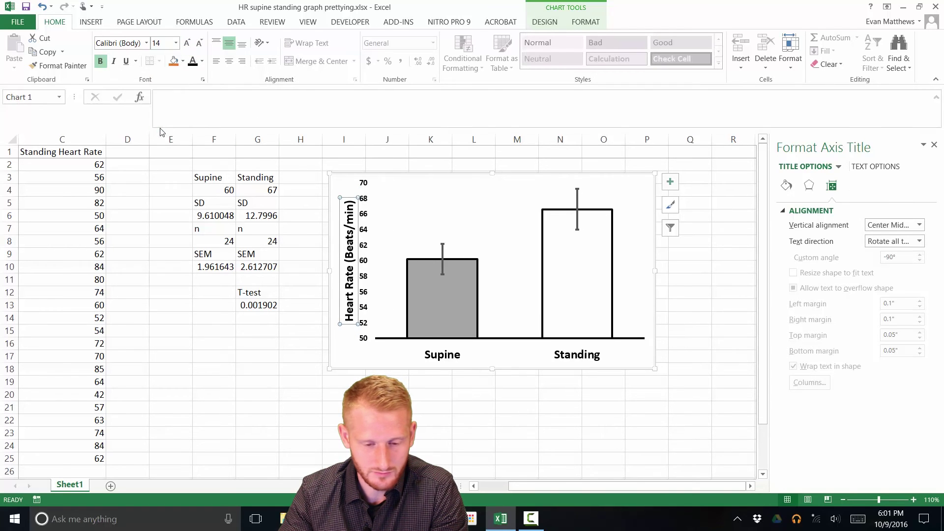
click(499, 408)
click(638, 405)
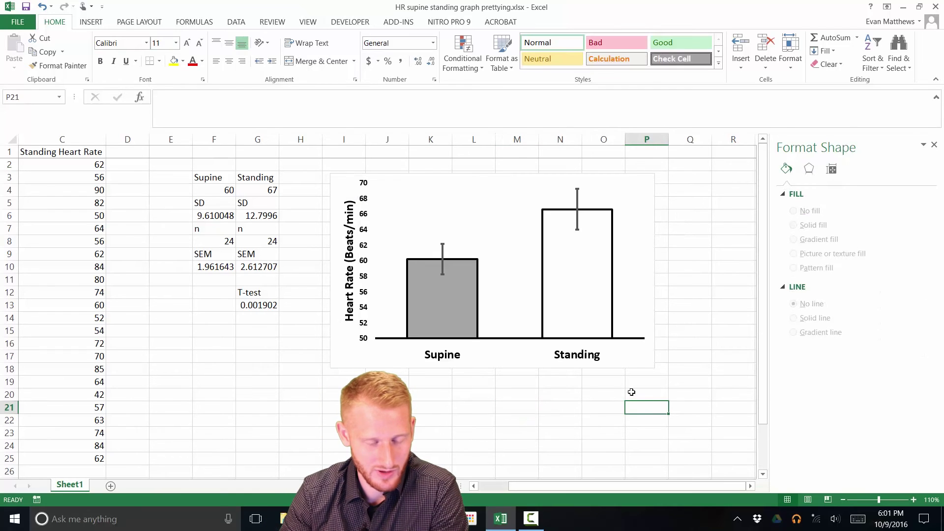
click(366, 330)
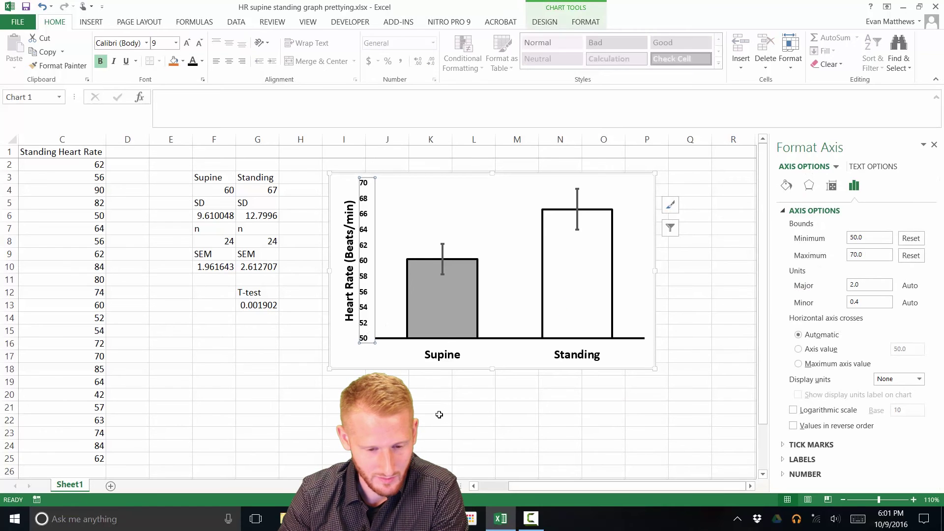
click(387, 408)
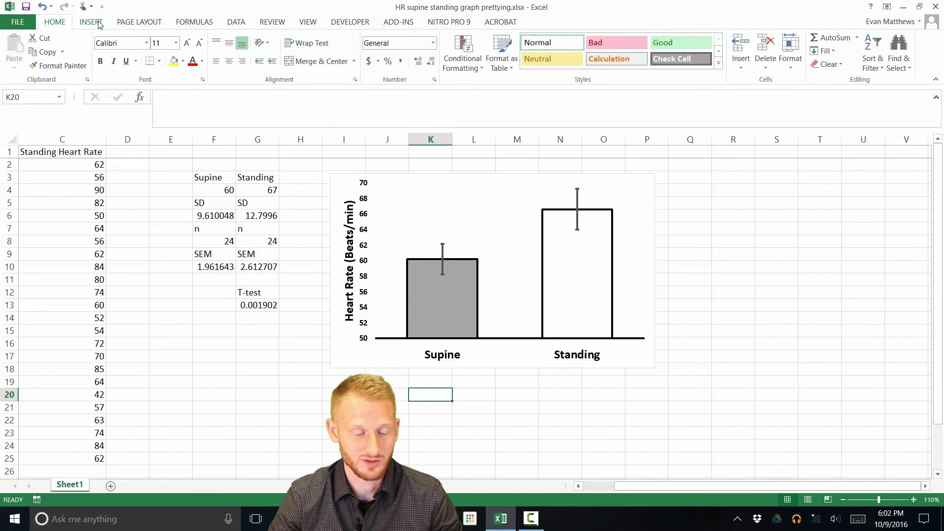
click(271, 330)
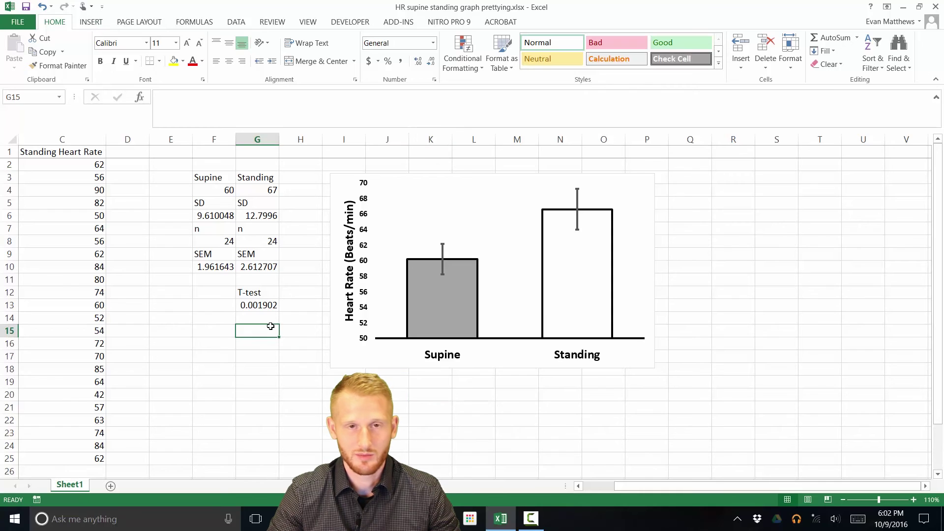
drag(262, 295, 262, 305)
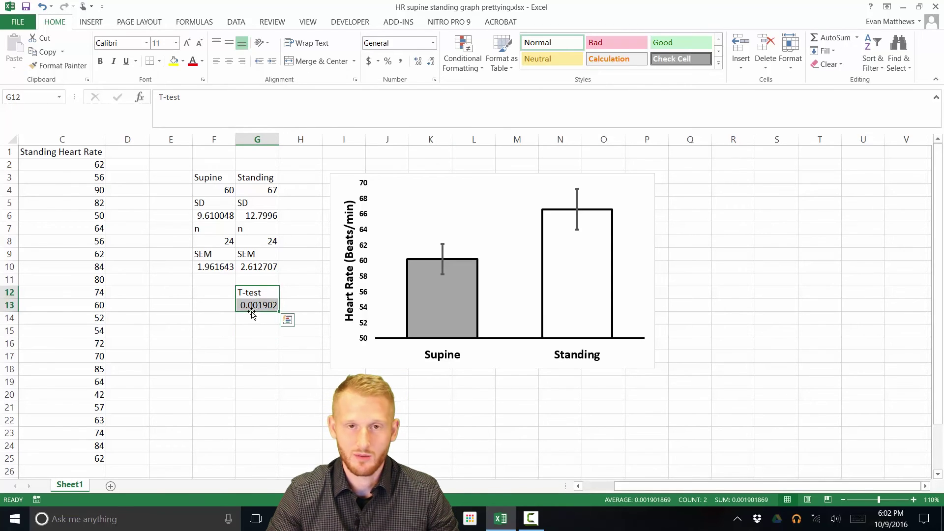
click(256, 323)
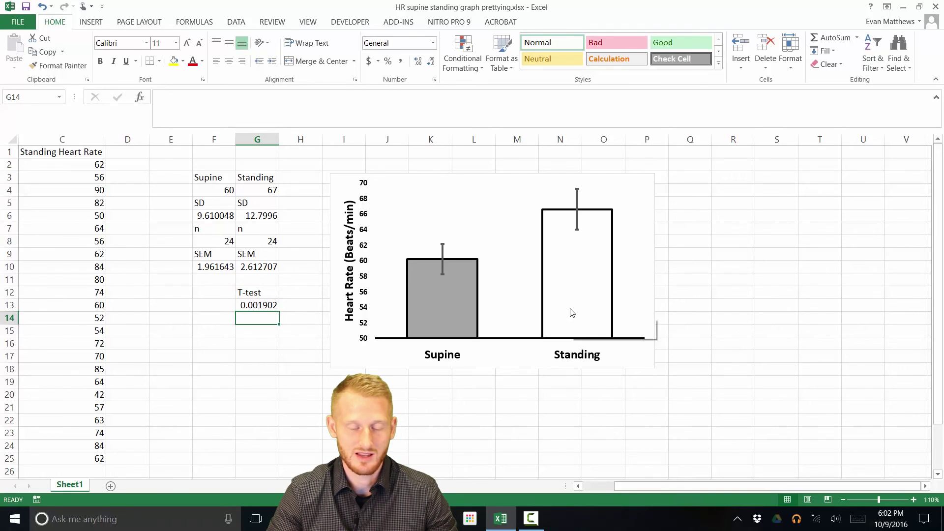
mouse_move(462, 299)
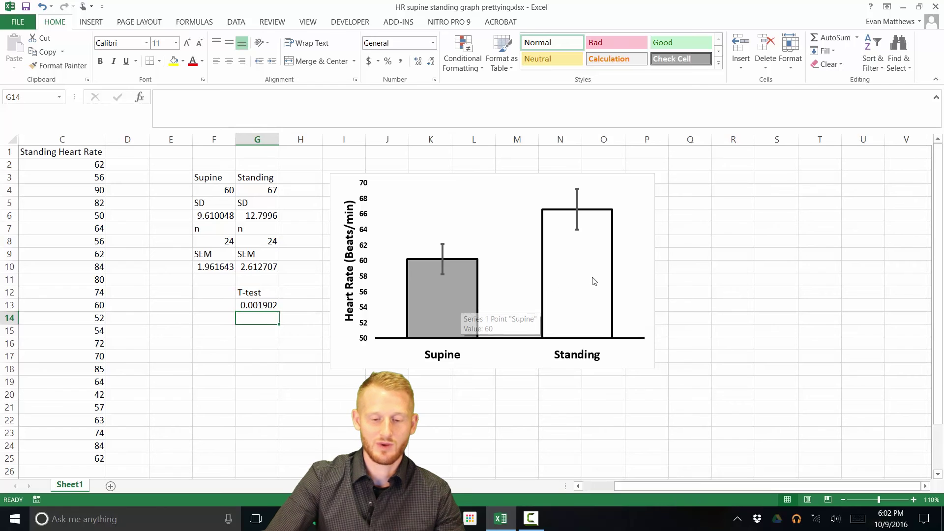
mouse_move(594, 281)
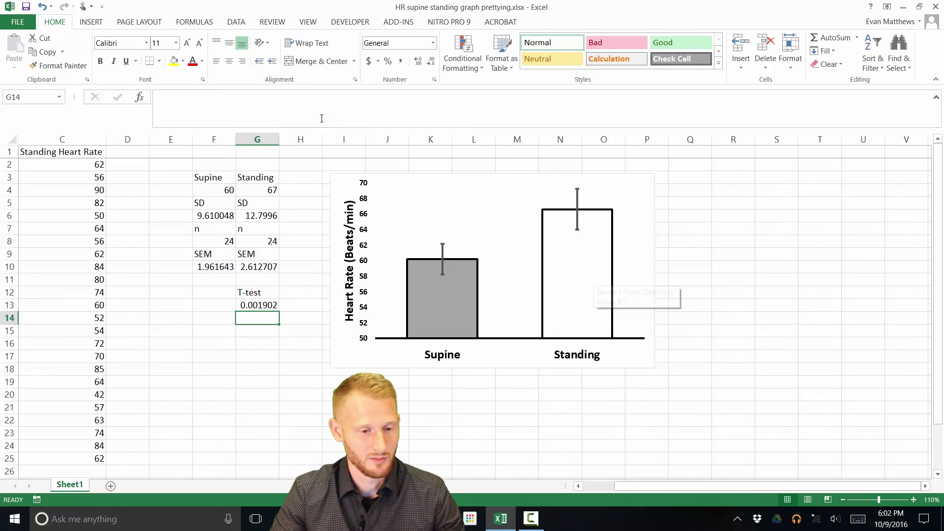
click(100, 25)
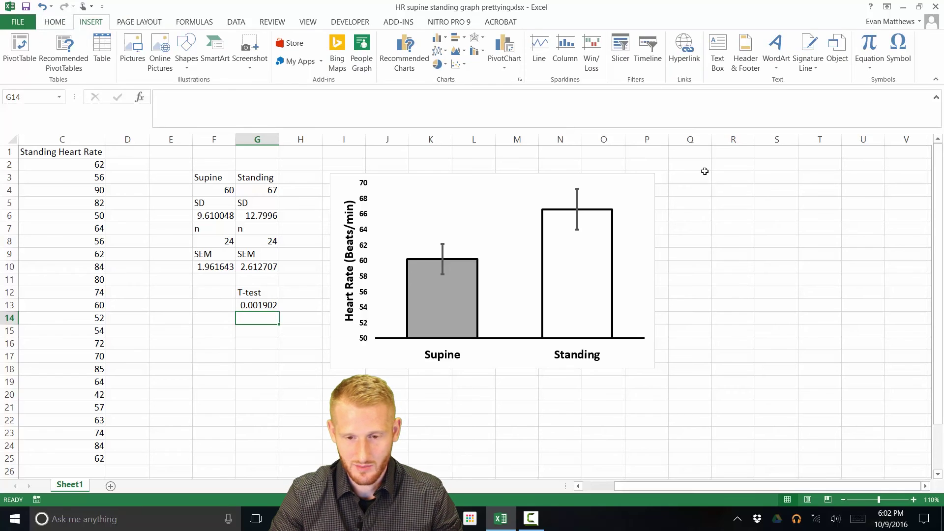
Add a text box above the Standing bar containing an 18-point asterisk
click(719, 52)
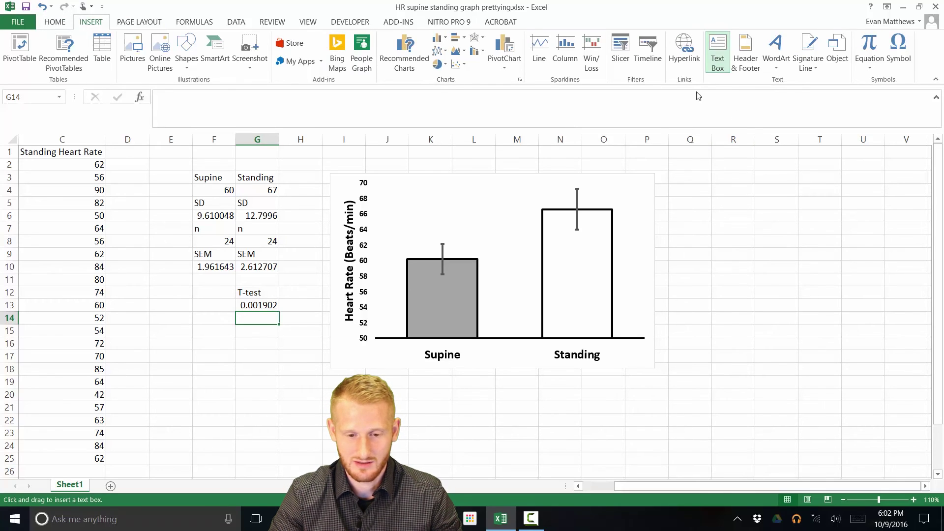
click(557, 180)
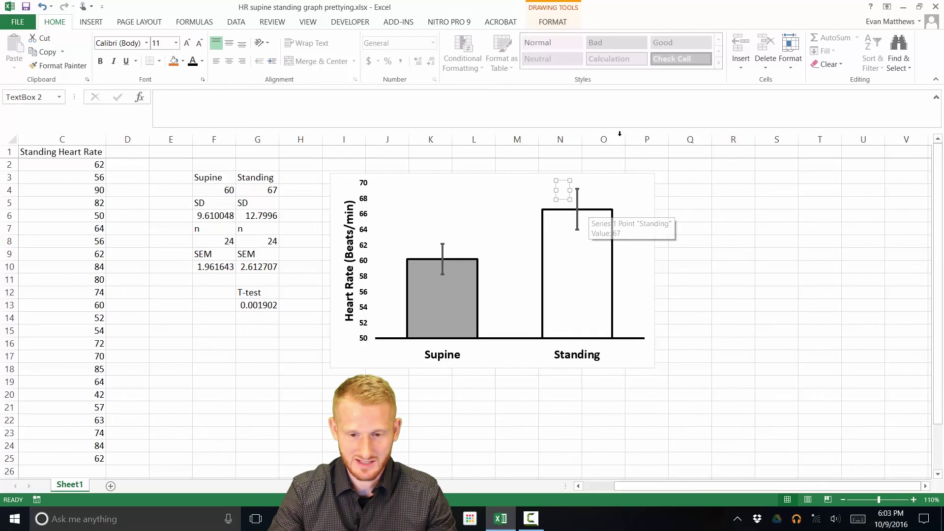
click(97, 26)
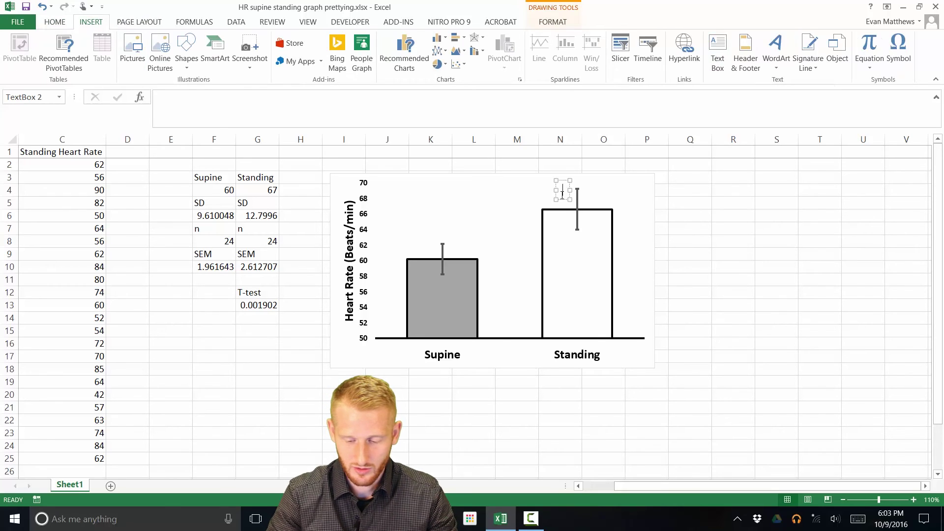
text(*)
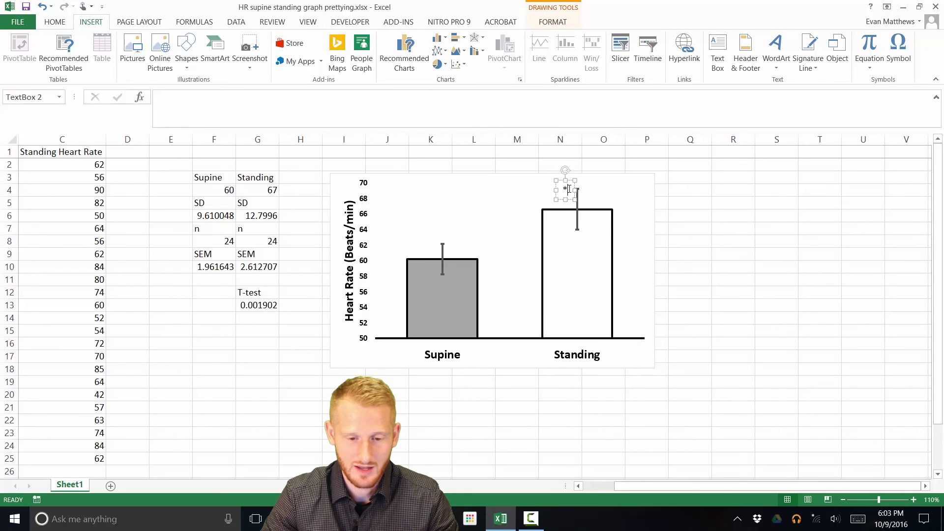
double_click(566, 189)
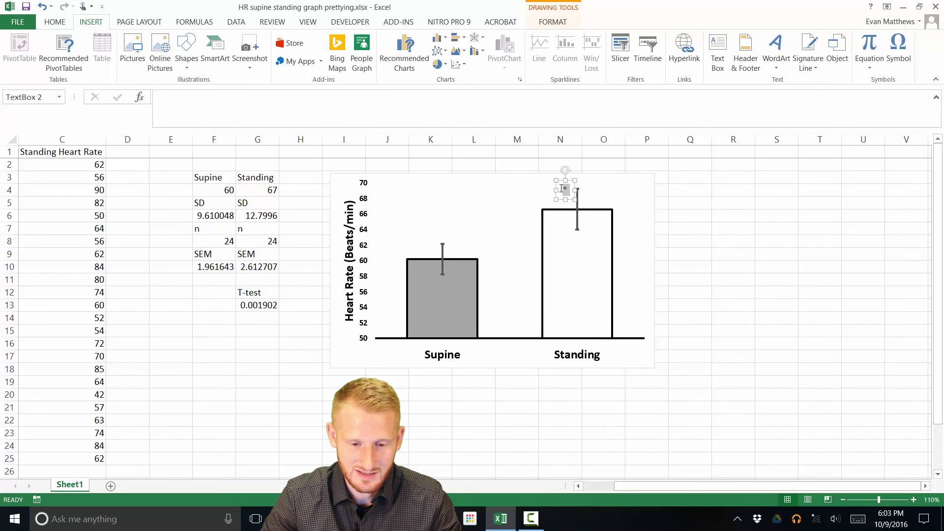
click(55, 22)
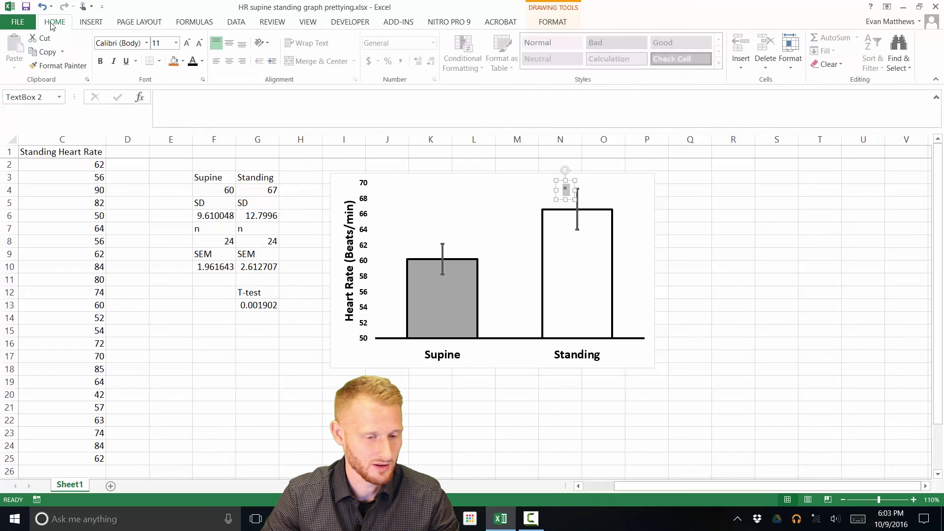
click(176, 43)
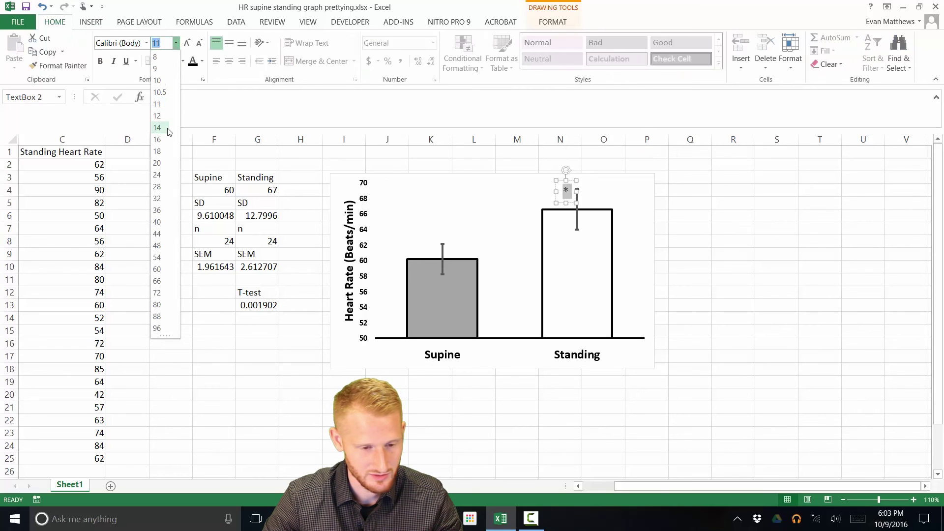
click(167, 155)
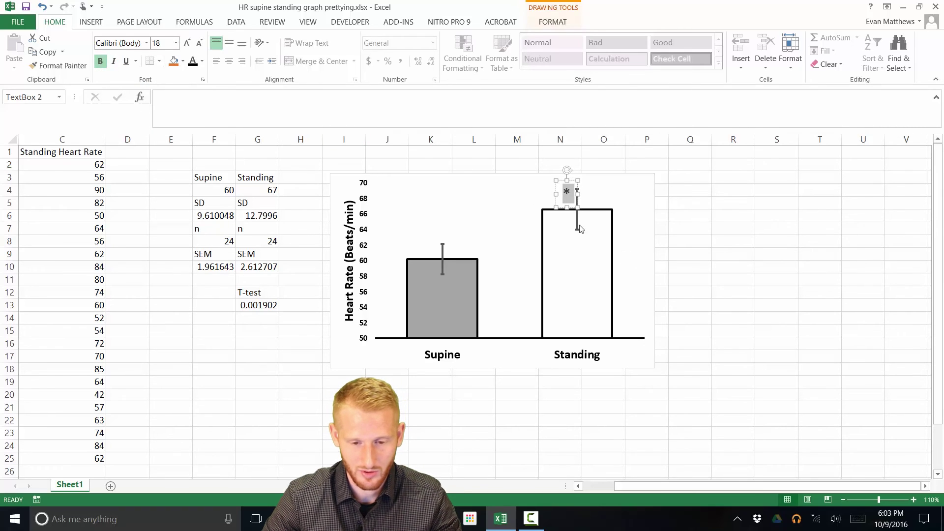
Move the asterisk up to sit just above the Standing bar's error bar
click(555, 199)
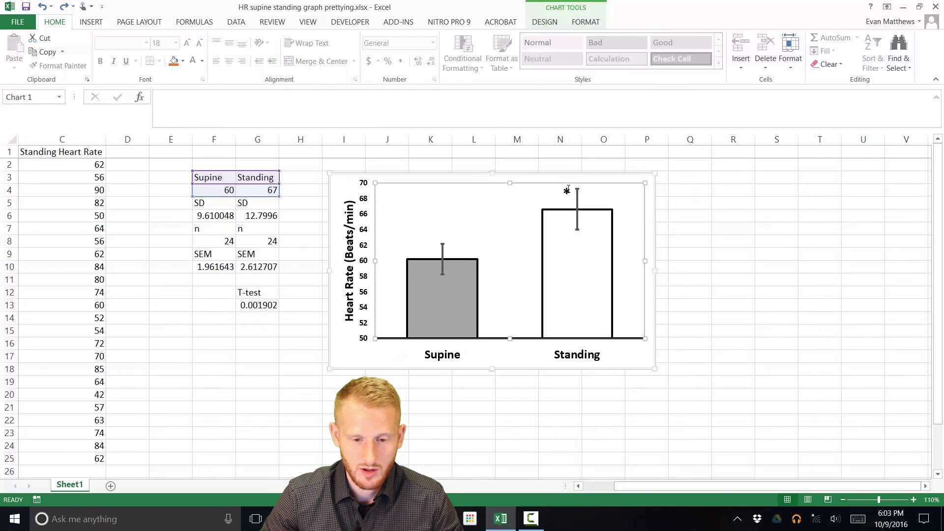
click(568, 190)
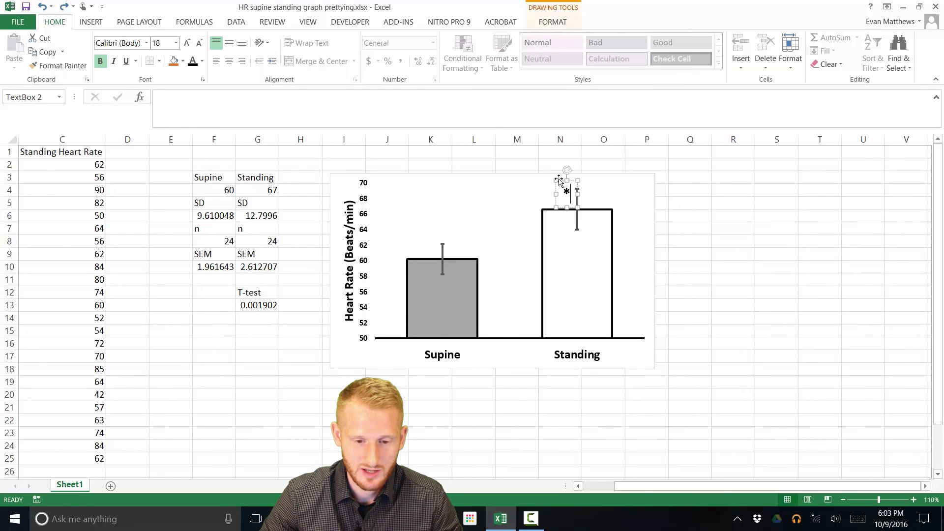
drag(560, 180, 570, 165)
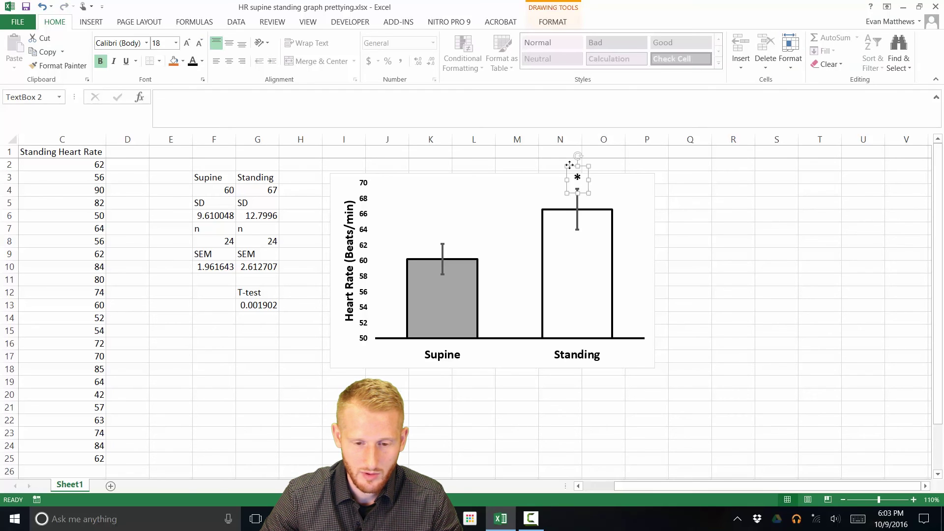
click(770, 345)
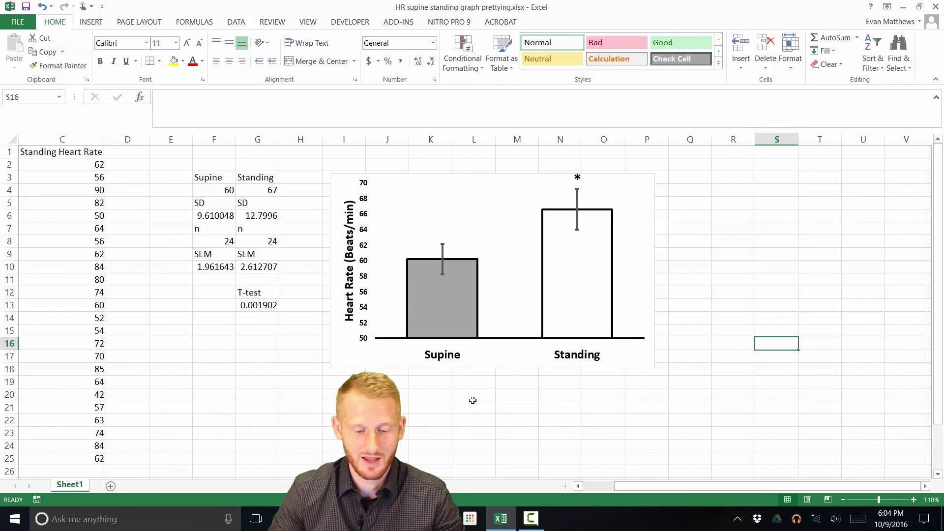
click(420, 386)
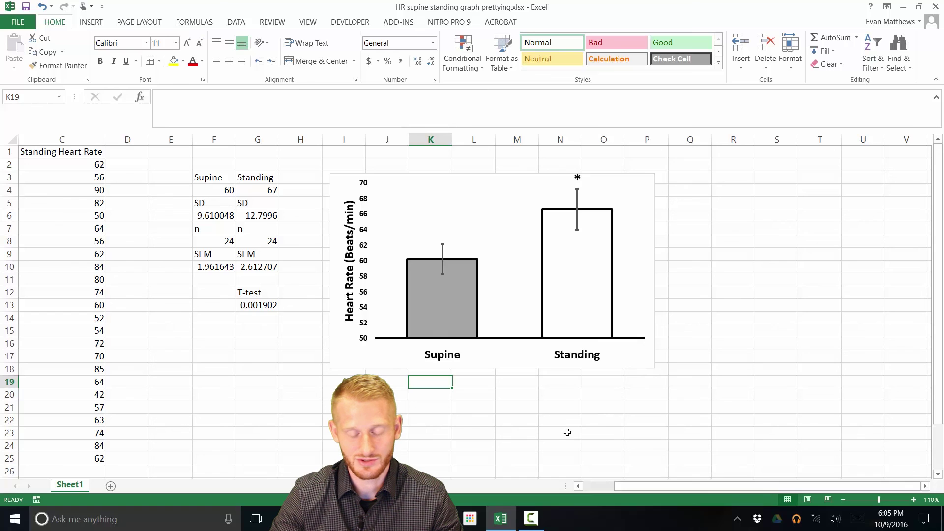
click(334, 395)
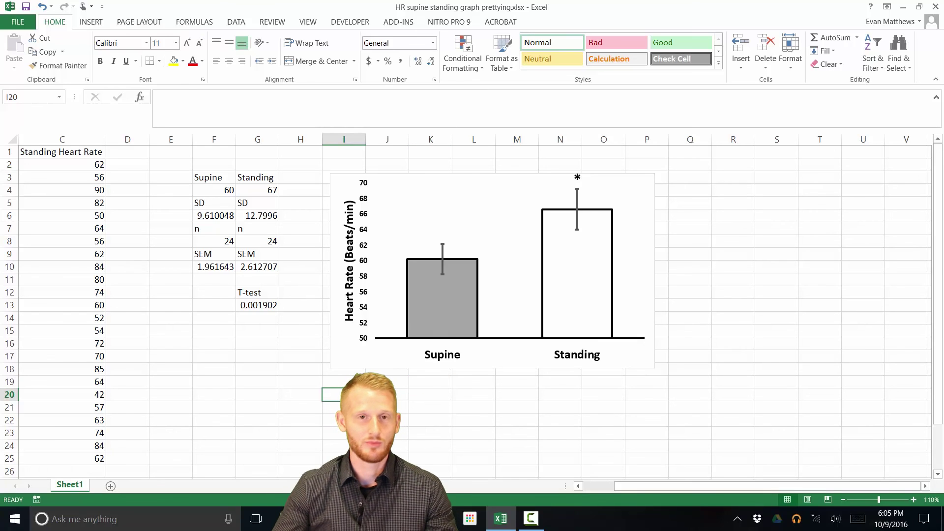